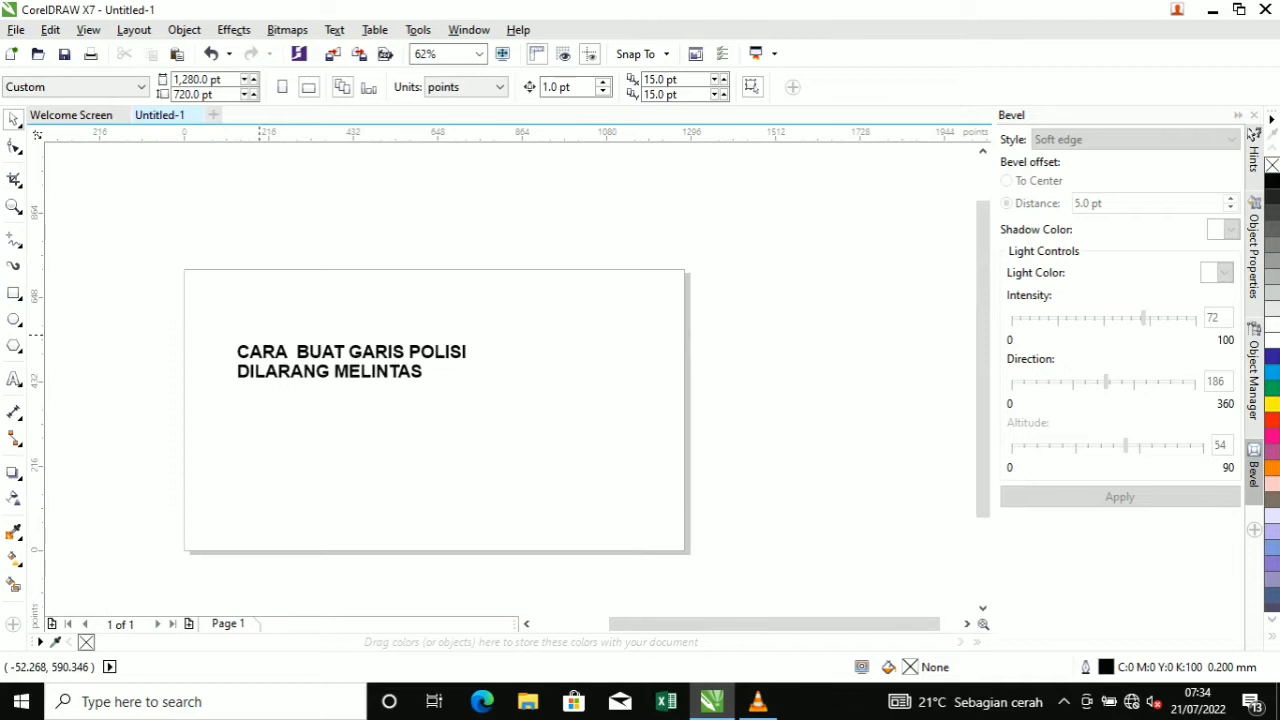
Draw a long horizontal rectangle below the title text, about 1,838 pt wide and 180 pt high, extending beyond the page
{"action": "key", "text": "F6"}
{"action": "left_click_drag", "start_coordinate": [176, 387], "coordinate": [752, 457]}
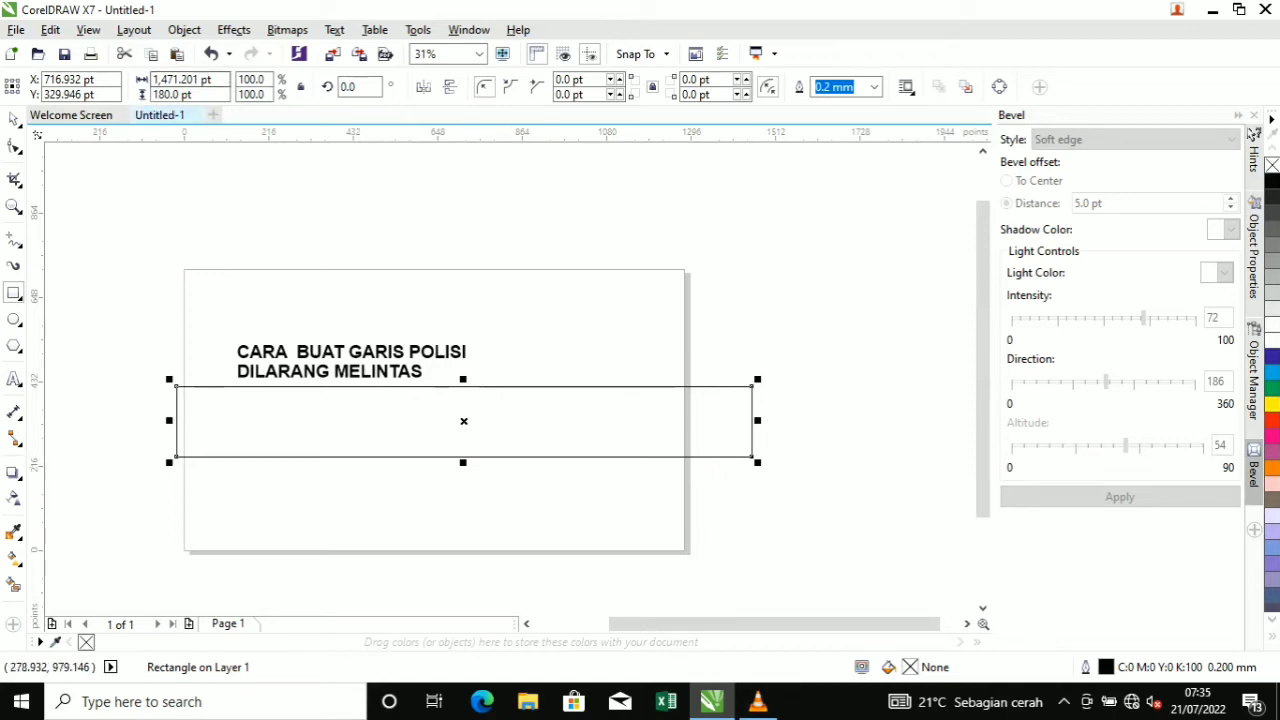
{"action": "double_click", "coordinate": [184, 80]}
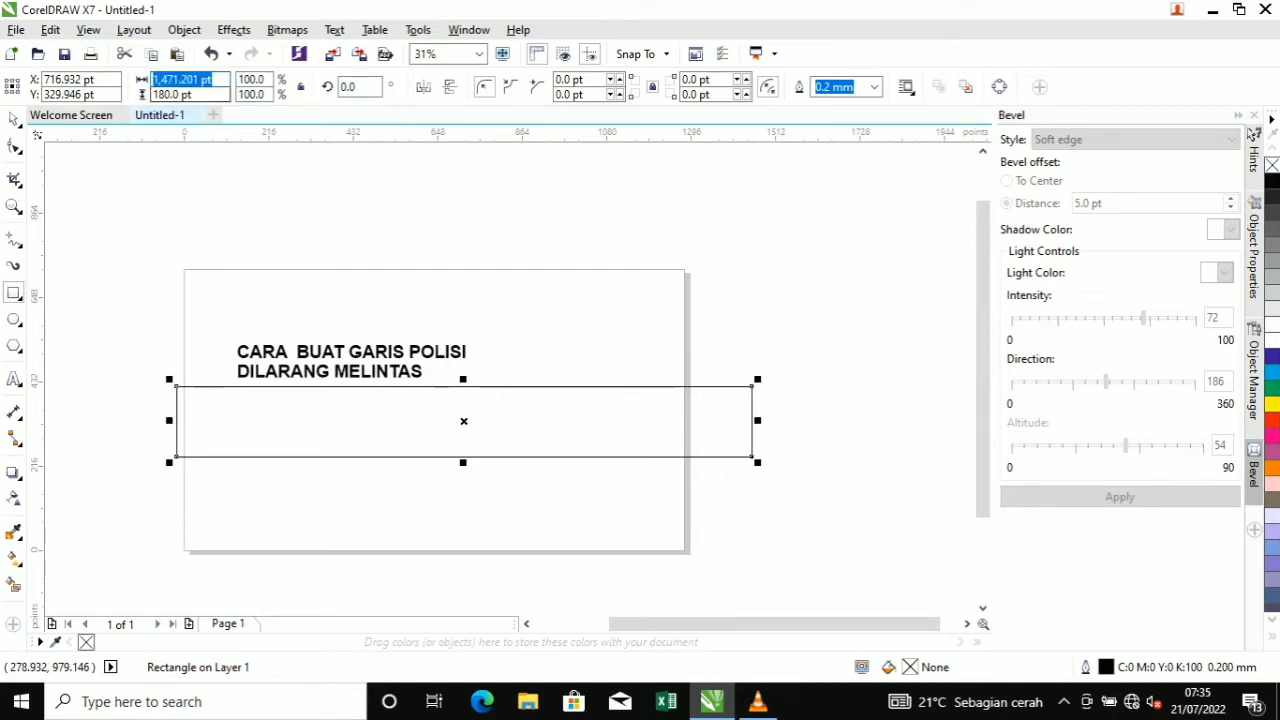
{"action": "double_click", "coordinate": [184, 95]}
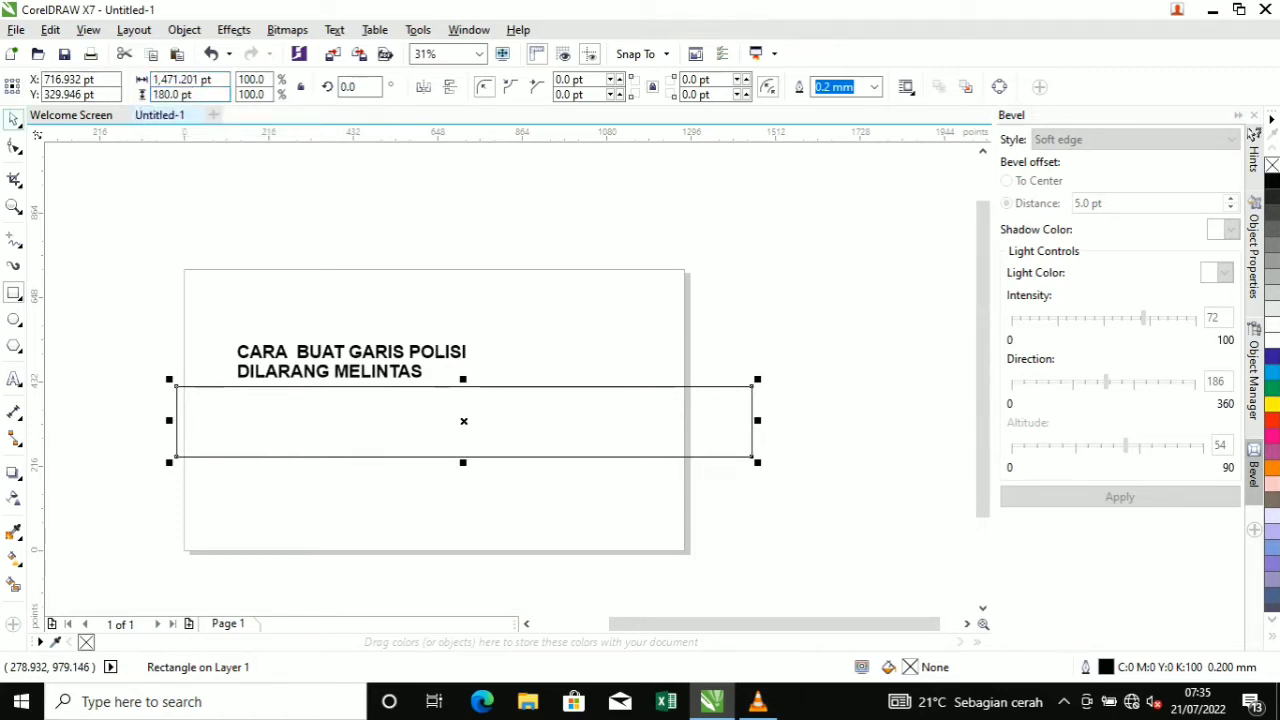
{"action": "left_click_drag", "start_coordinate": [752, 421], "coordinate": [897, 421]}
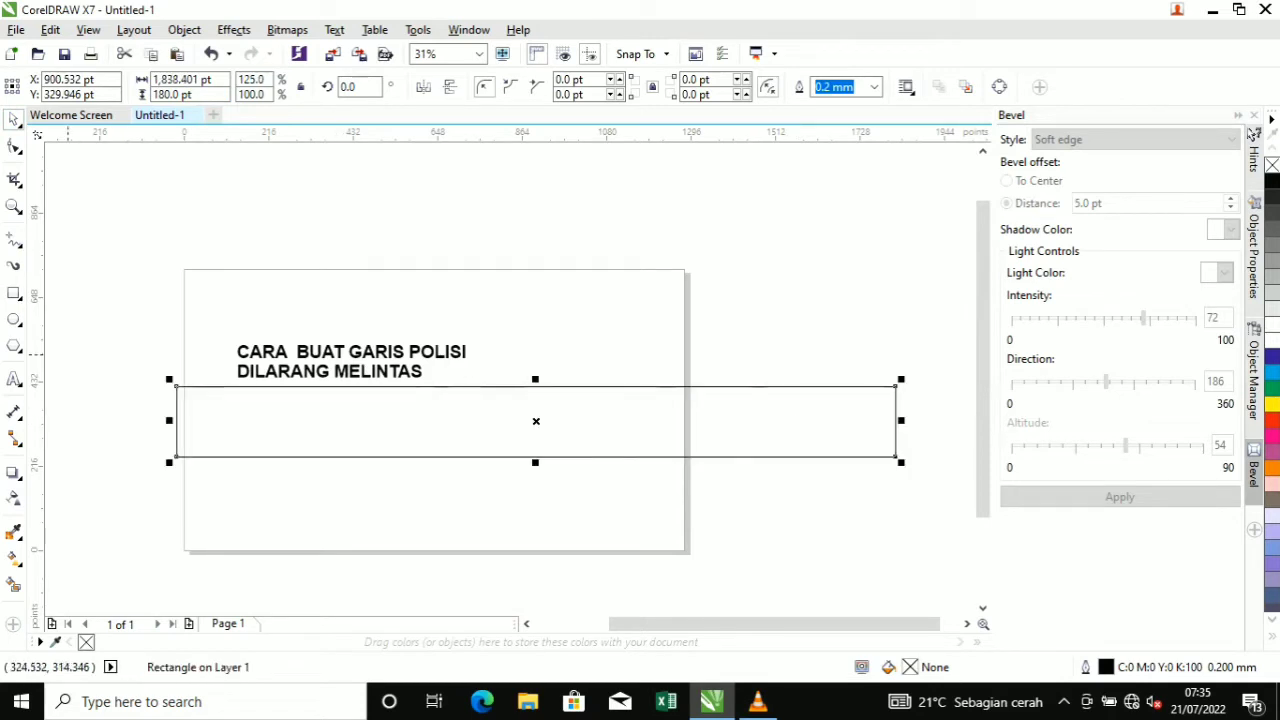
Draw a full-width strip about 65 pt high along the rectangle's upper edge, and extend the large rectangle downward
{"action": "key", "text": "F6"}
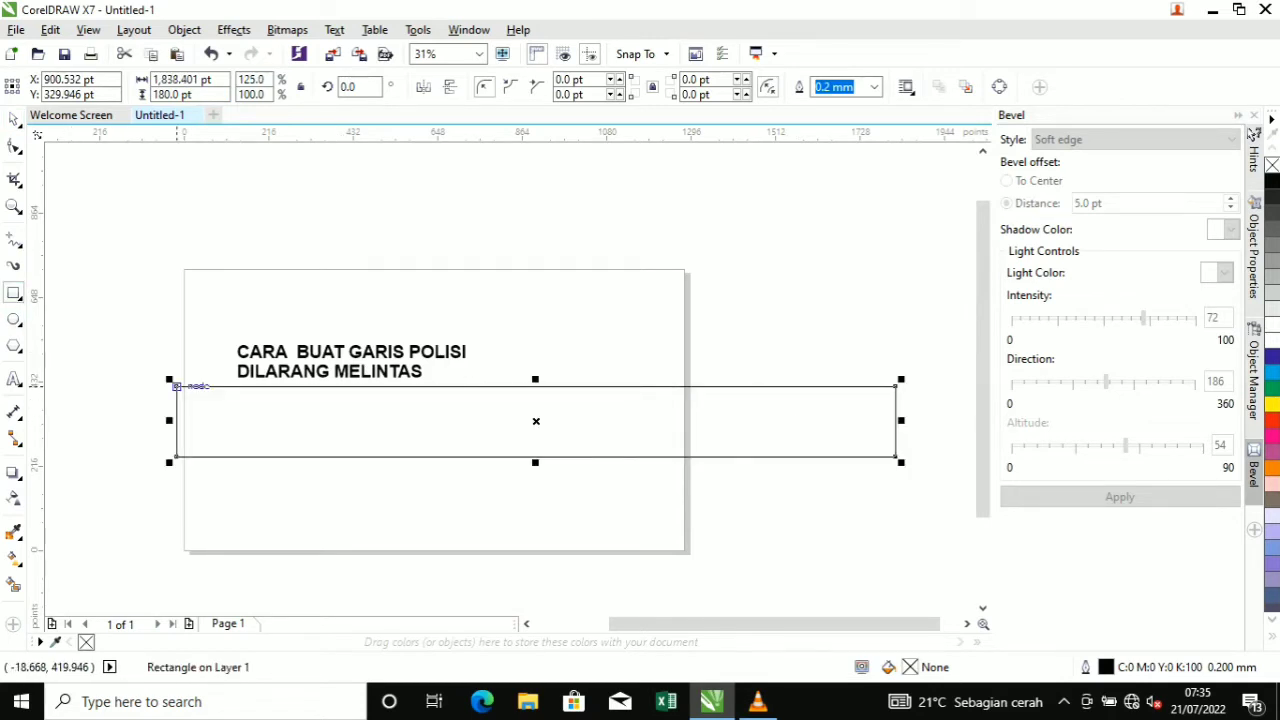
{"action": "left_click_drag", "start_coordinate": [176, 386], "coordinate": [895, 411]}
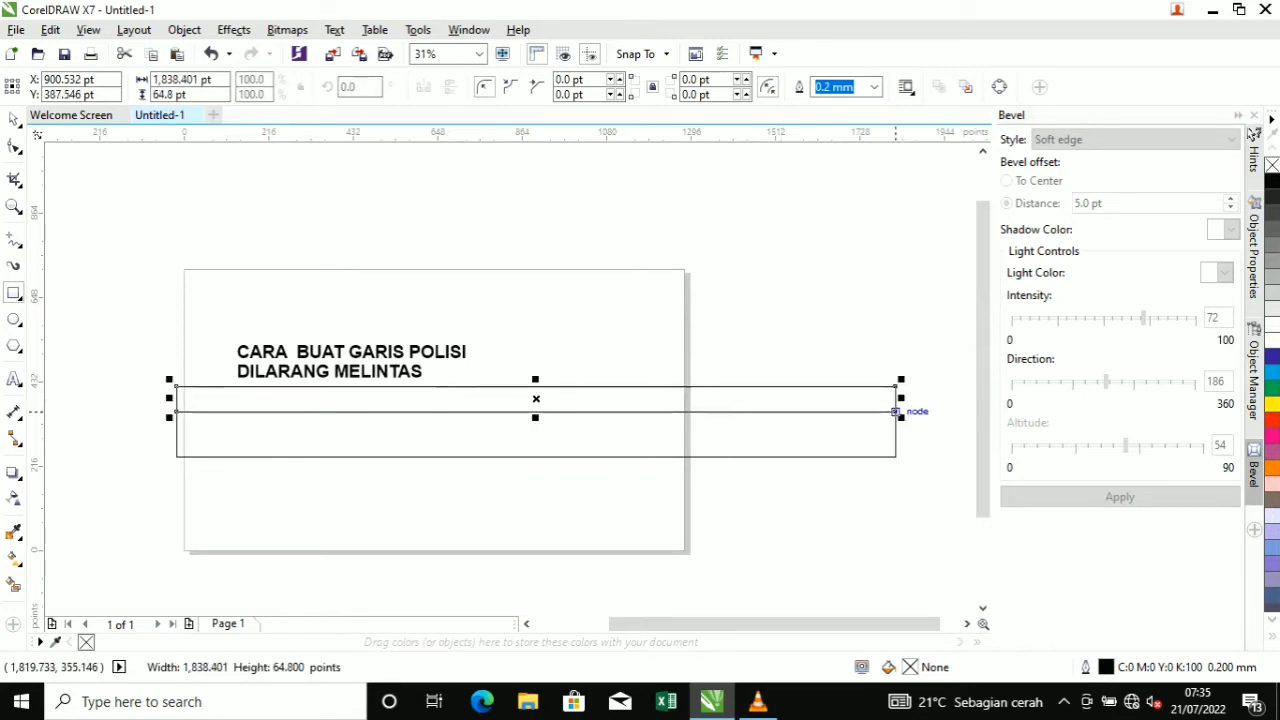
{"action": "left_click", "coordinate": [14, 119]}
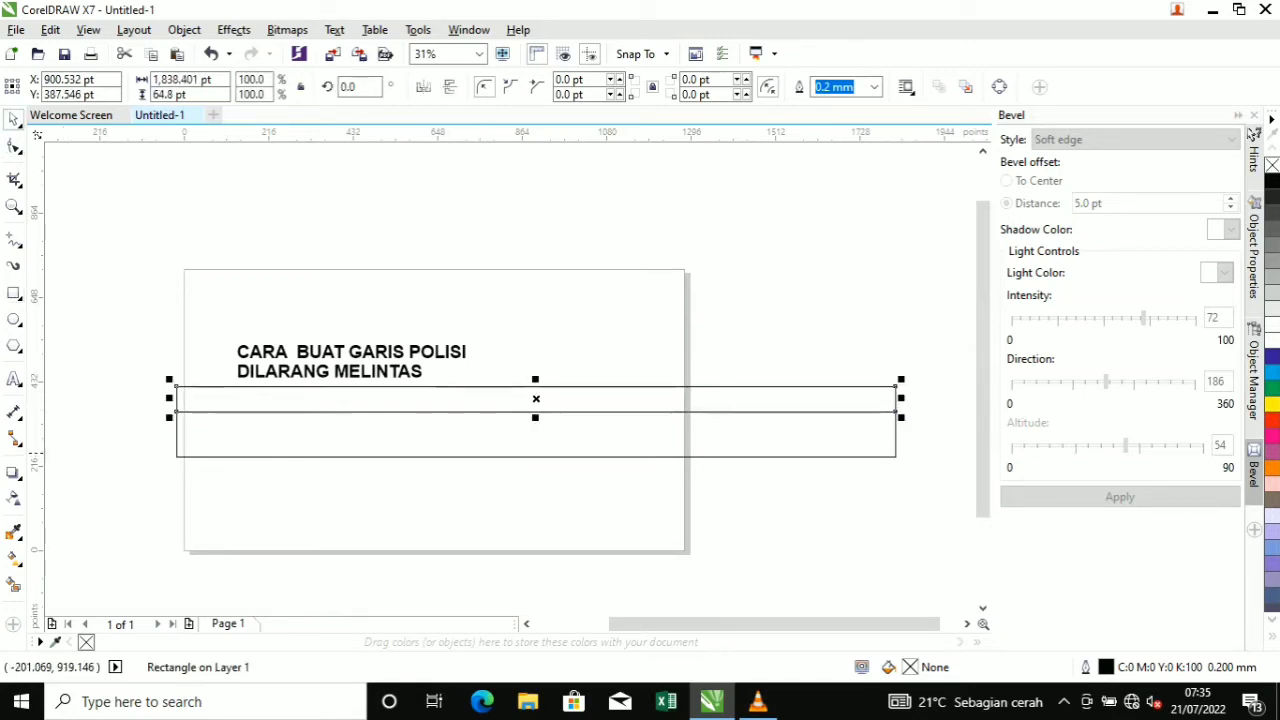
{"action": "left_click", "coordinate": [496, 420]}
{"action": "left_click_drag", "start_coordinate": [536, 463], "coordinate": [542, 490]}
{"action": "left_click", "coordinate": [214, 401]}
{"action": "scroll", "coordinate": [213, 400], "scroll_direction": "up", "scroll_amount": 1}
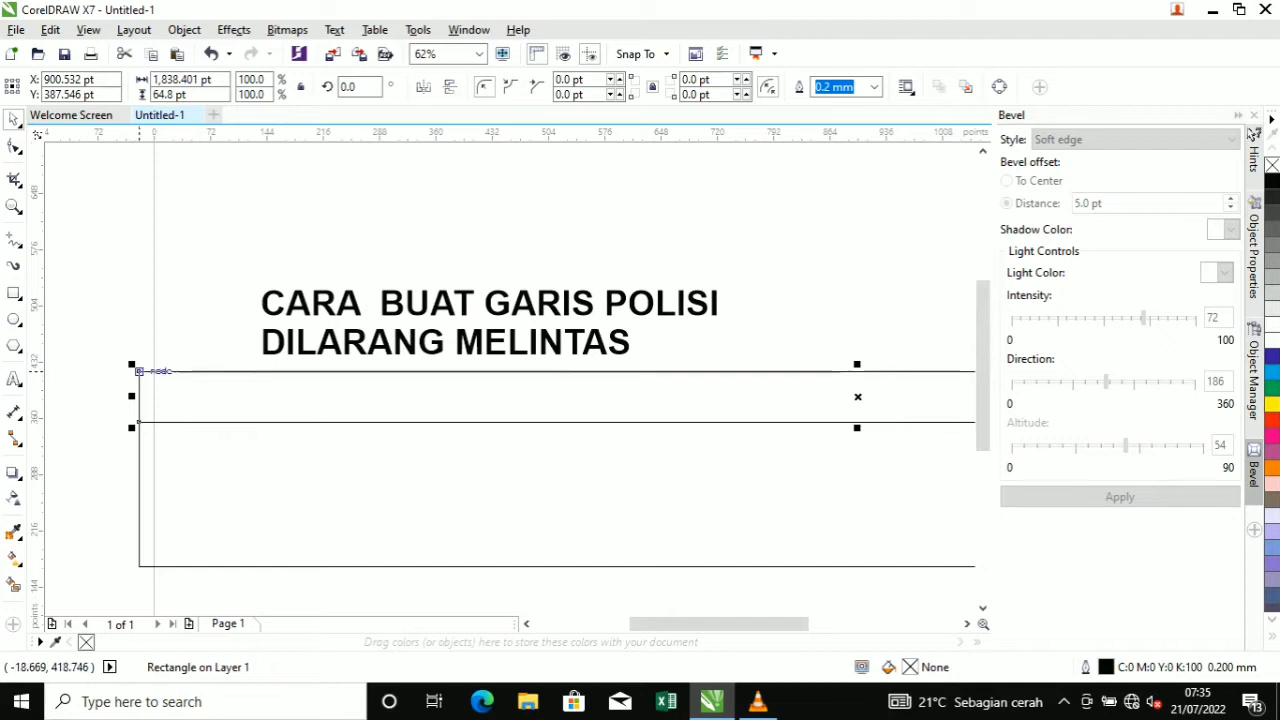
{"action": "left_click_drag", "start_coordinate": [139, 371], "coordinate": [140, 515]}
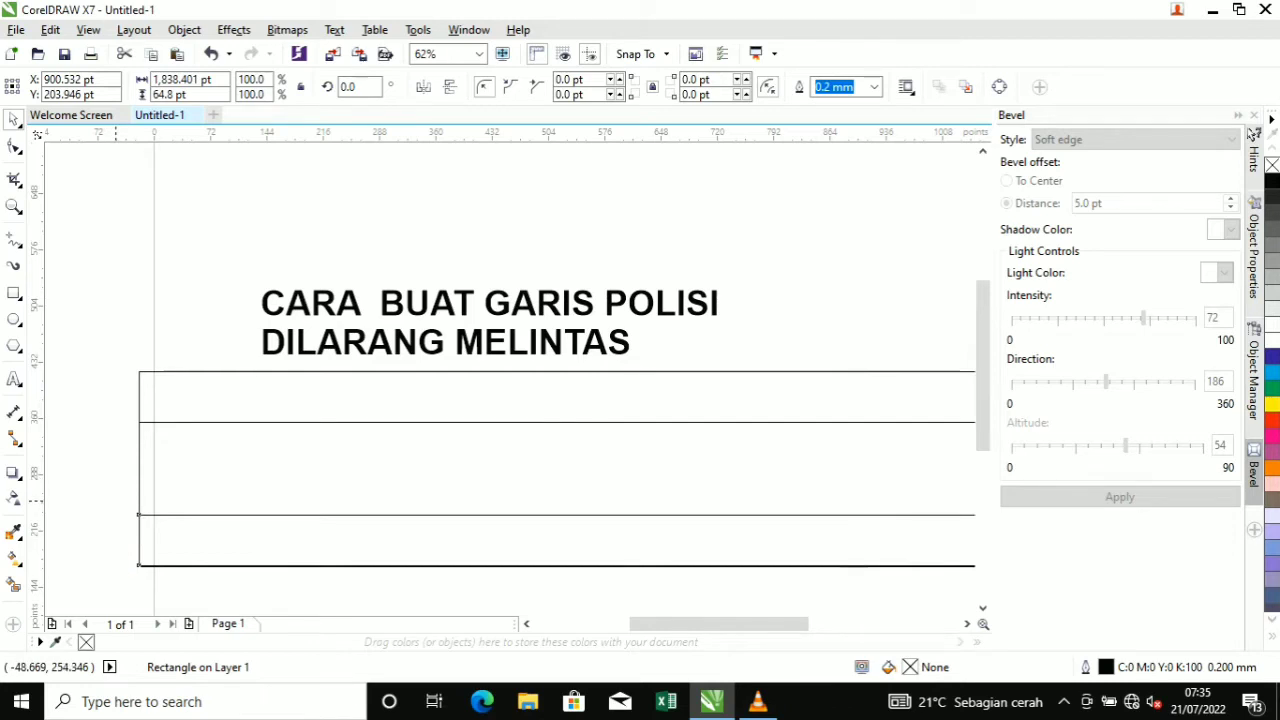
{"action": "key", "text": "Delete"}
Draw a narrow rectangle about 27.6 pt wide at the strip's left end, matching its full 64.8 pt height
{"action": "left_click", "coordinate": [13, 293]}
{"action": "scroll", "coordinate": [170, 402], "scroll_direction": "up", "scroll_amount": 2}
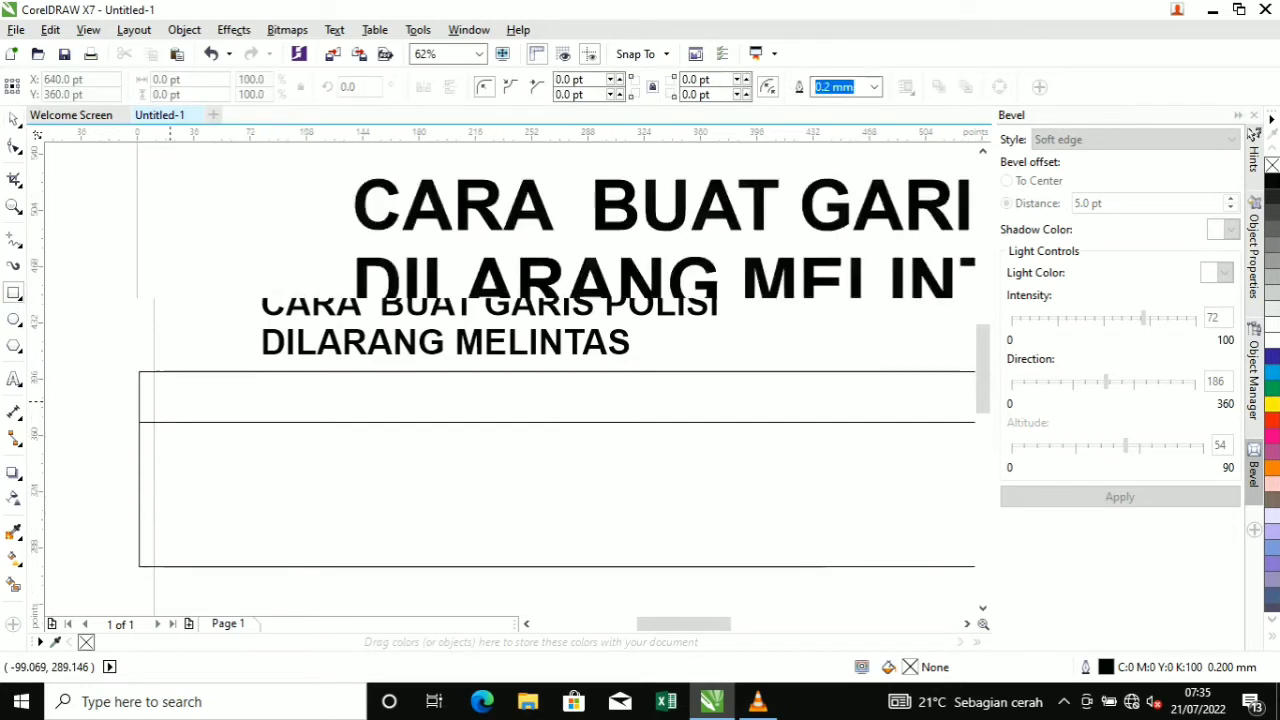
{"action": "left_click_drag", "start_coordinate": [137, 381], "coordinate": [309, 380]}
{"action": "scroll", "coordinate": [137, 385], "scroll_direction": "left", "scroll_amount": 3}
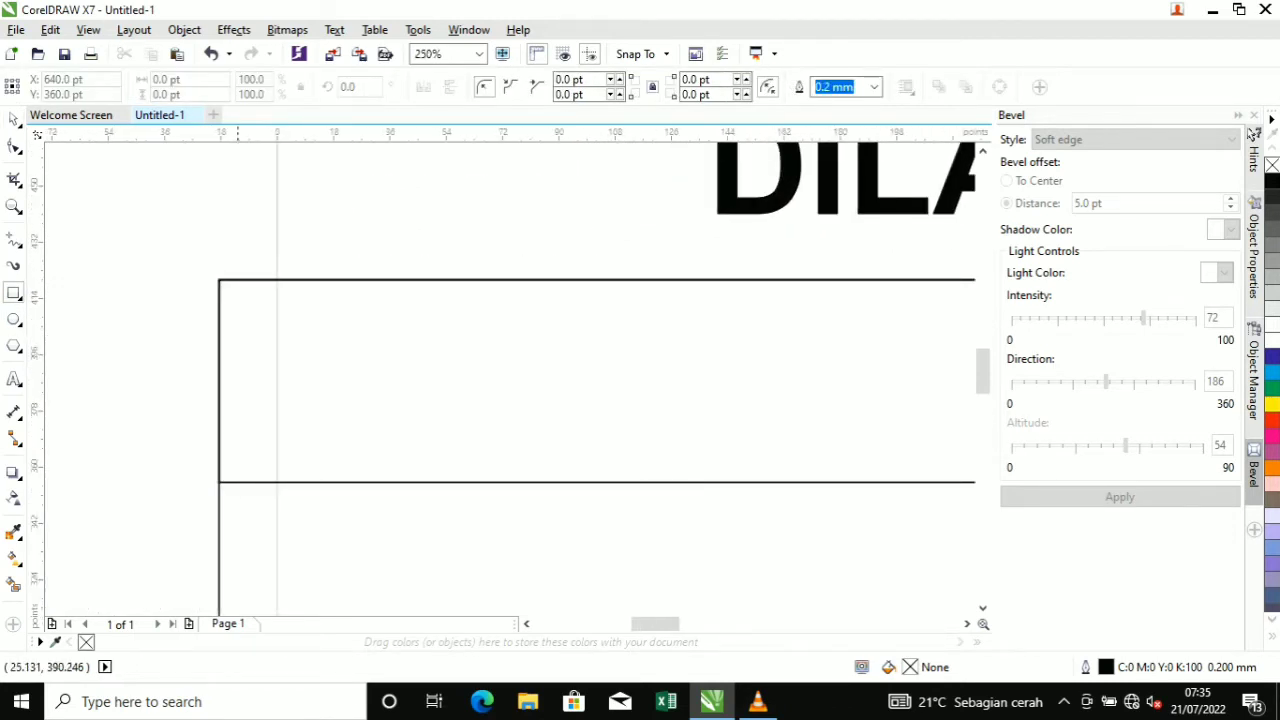
{"action": "left_click_drag", "start_coordinate": [219, 285], "coordinate": [306, 489]}
{"action": "scroll", "coordinate": [244, 293], "scroll_direction": "up", "scroll_amount": 4}
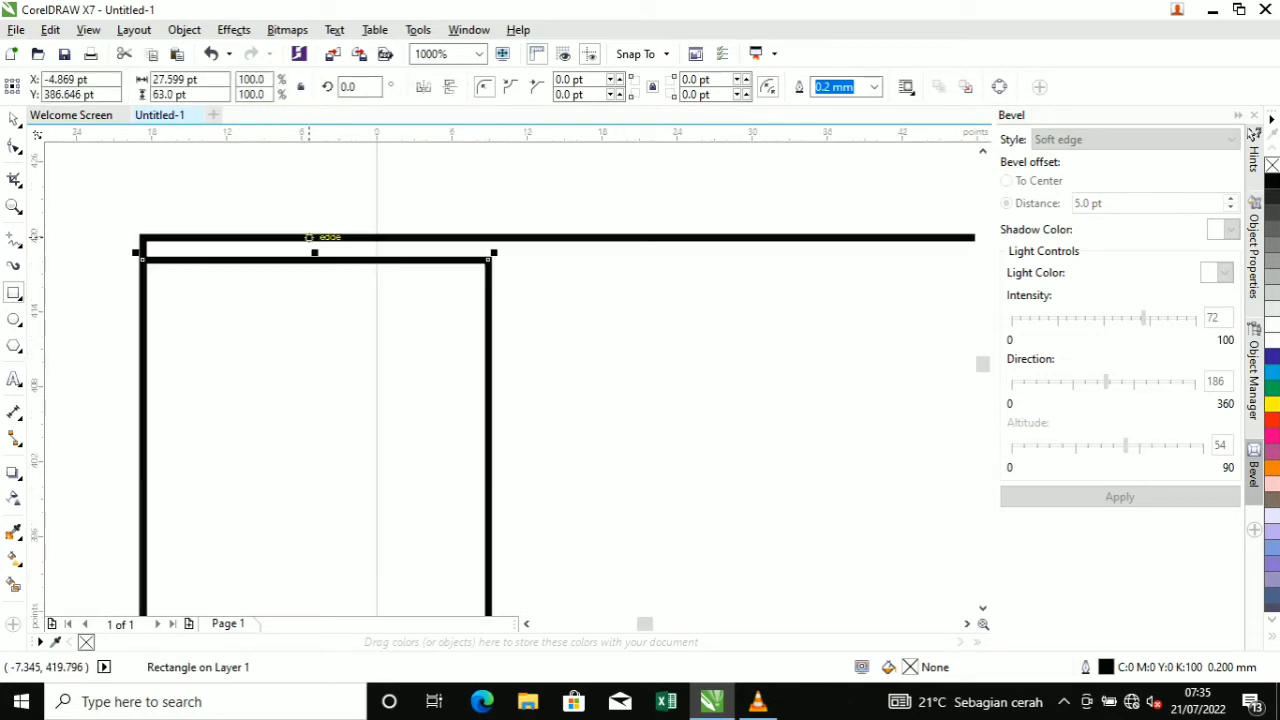
{"action": "left_click_drag", "start_coordinate": [314, 252], "coordinate": [313, 234]}
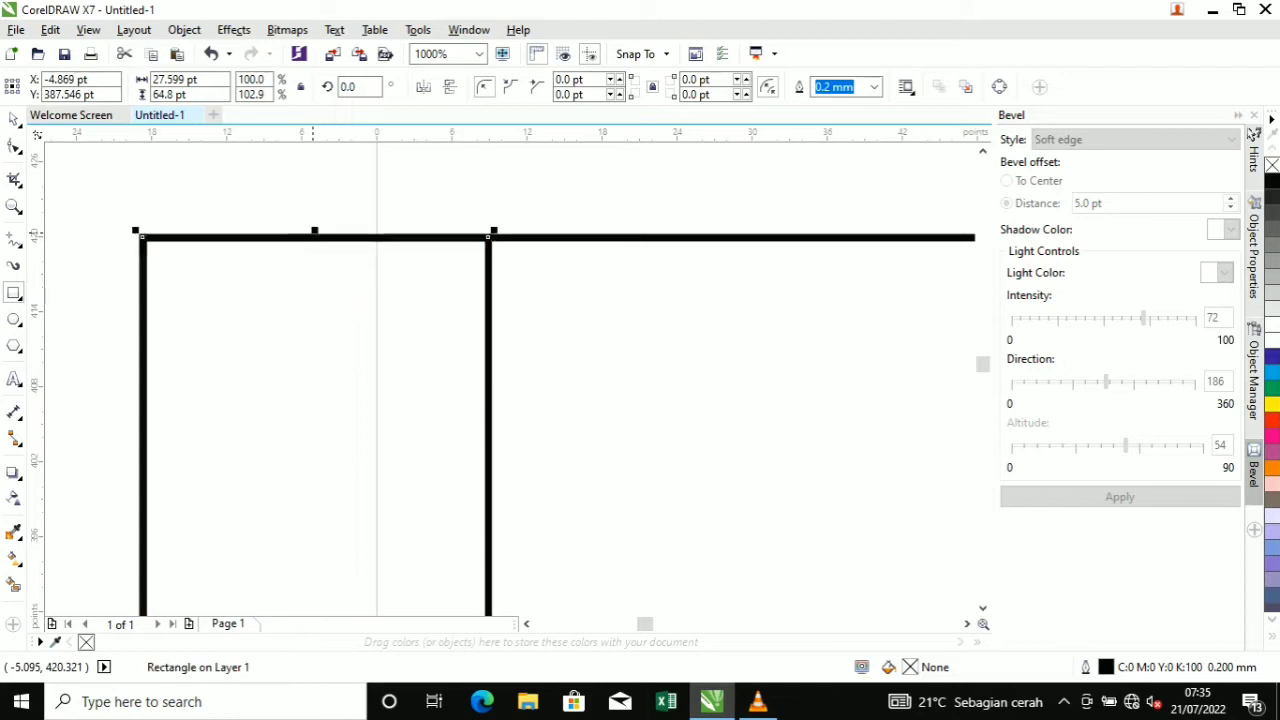
Move the narrow rectangle off the page, fill it yellow, and place a duplicate directly against its right side
{"action": "scroll", "coordinate": [313, 234], "scroll_direction": "down", "scroll_amount": 4}
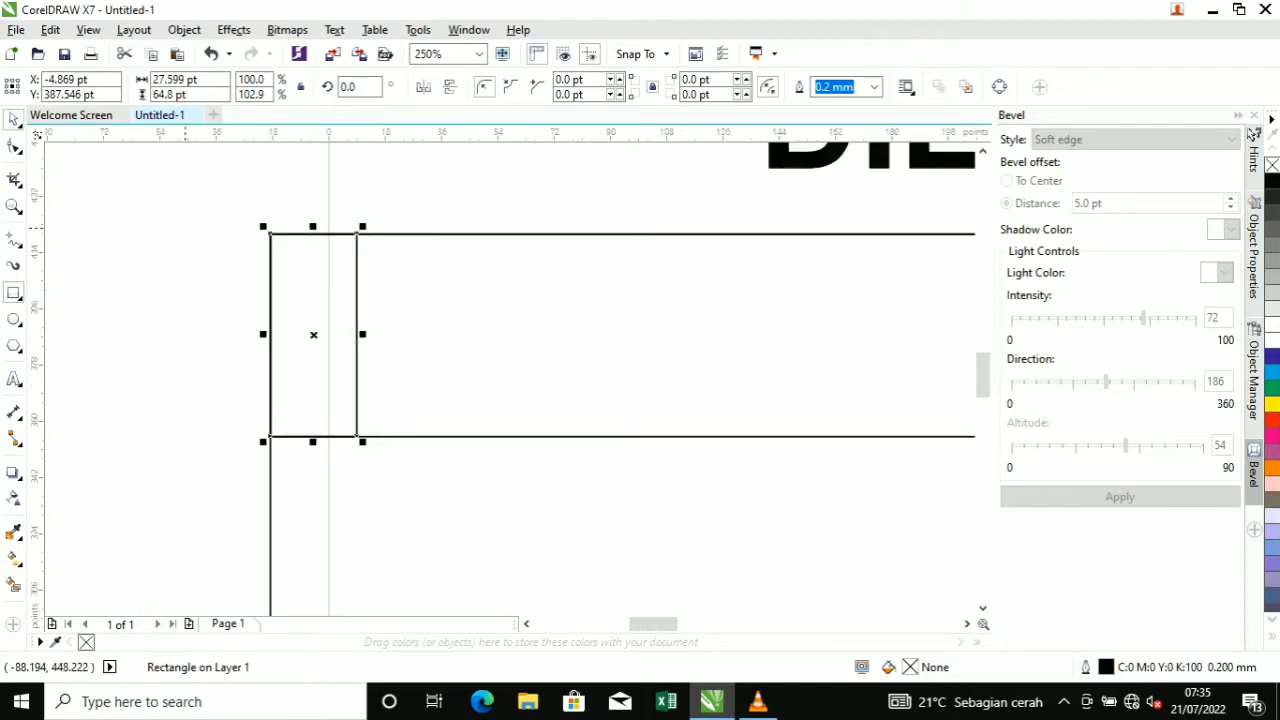
{"action": "scroll", "coordinate": [304, 300], "scroll_direction": "down", "scroll_amount": 4}
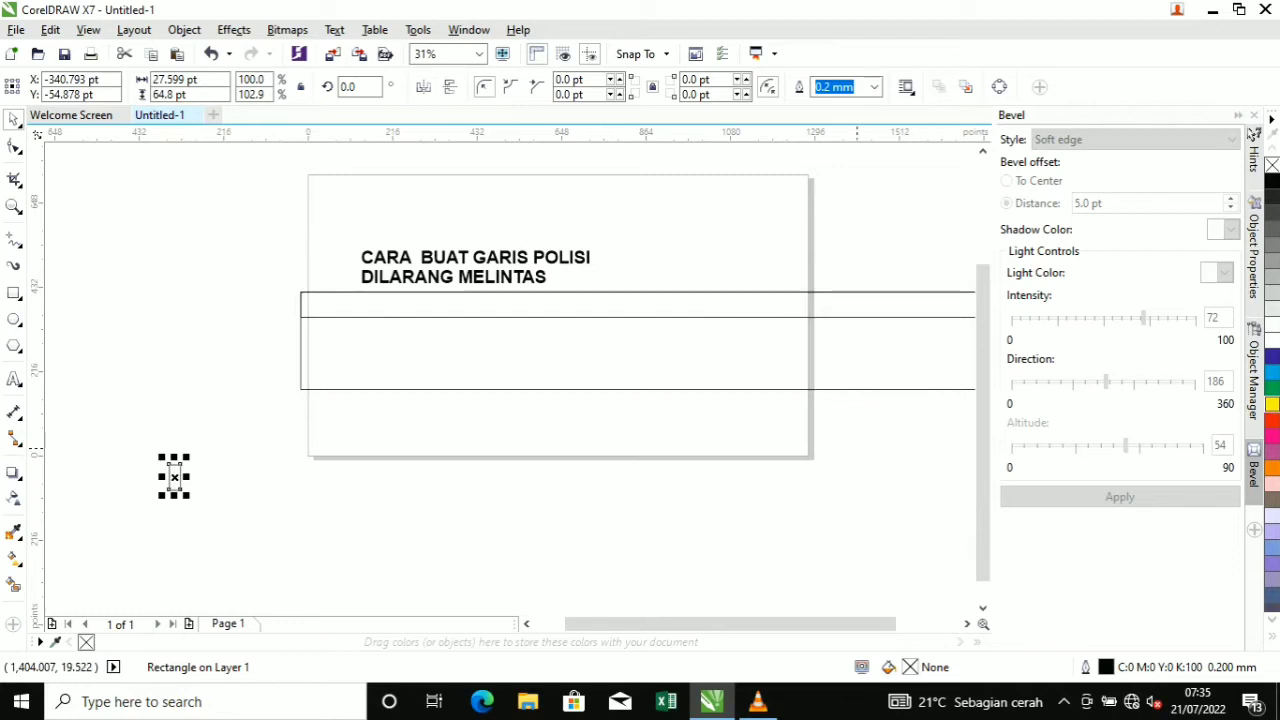
{"action": "left_click", "coordinate": [1272, 404]}
{"action": "left_click_drag", "start_coordinate": [180, 477], "coordinate": [353, 433]}
{"action": "scroll", "coordinate": [192, 400], "scroll_direction": "up", "scroll_amount": 3}
{"action": "scroll", "coordinate": [182, 396], "scroll_direction": "up", "scroll_amount": 3}
{"action": "scroll", "coordinate": [353, 433], "scroll_direction": "down", "scroll_amount": 2}
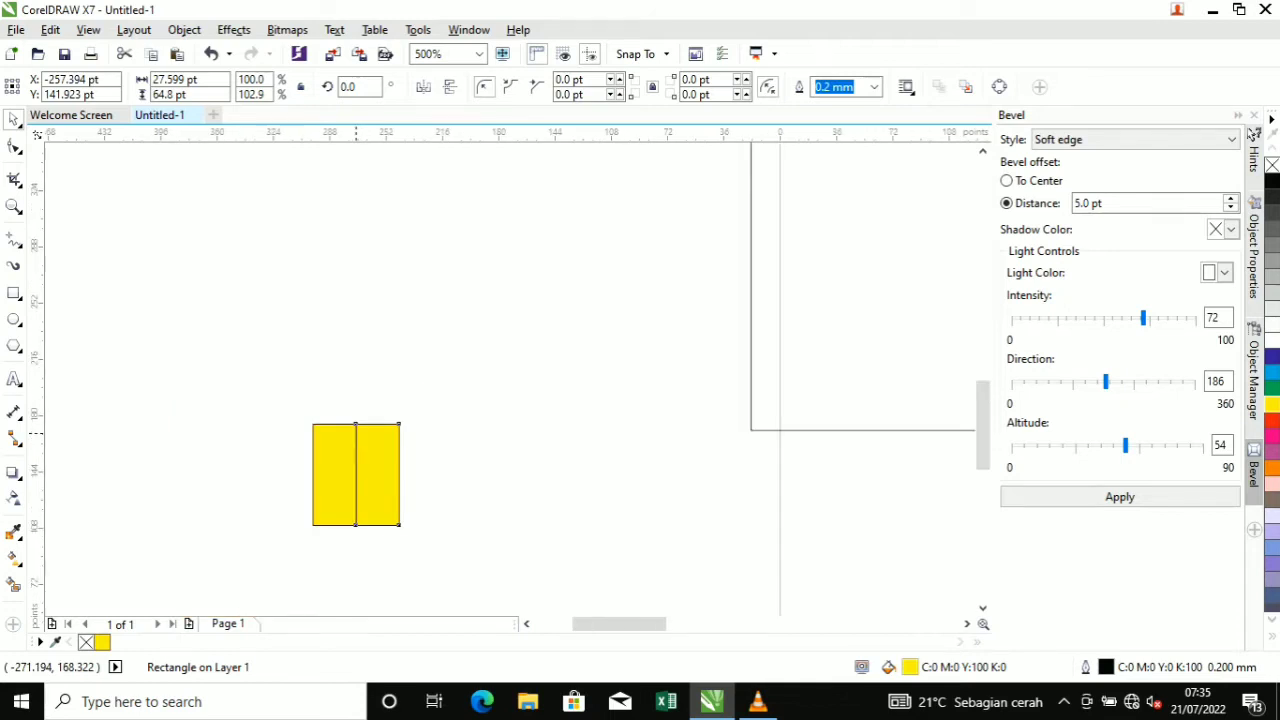
Fill the right-hand copy with black (C100 M100 Y100 K100) and remove the outline from both rectangles
{"action": "left_click", "coordinate": [1272, 636]}
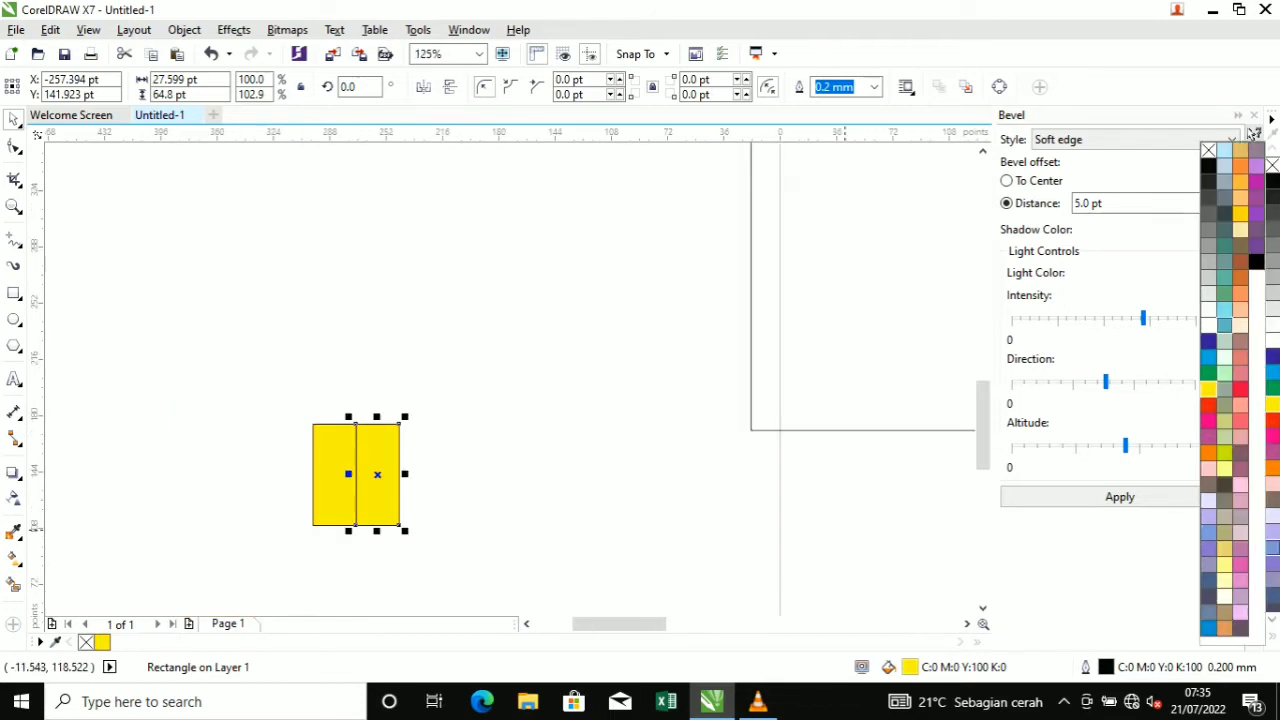
{"action": "left_click", "coordinate": [1256, 262]}
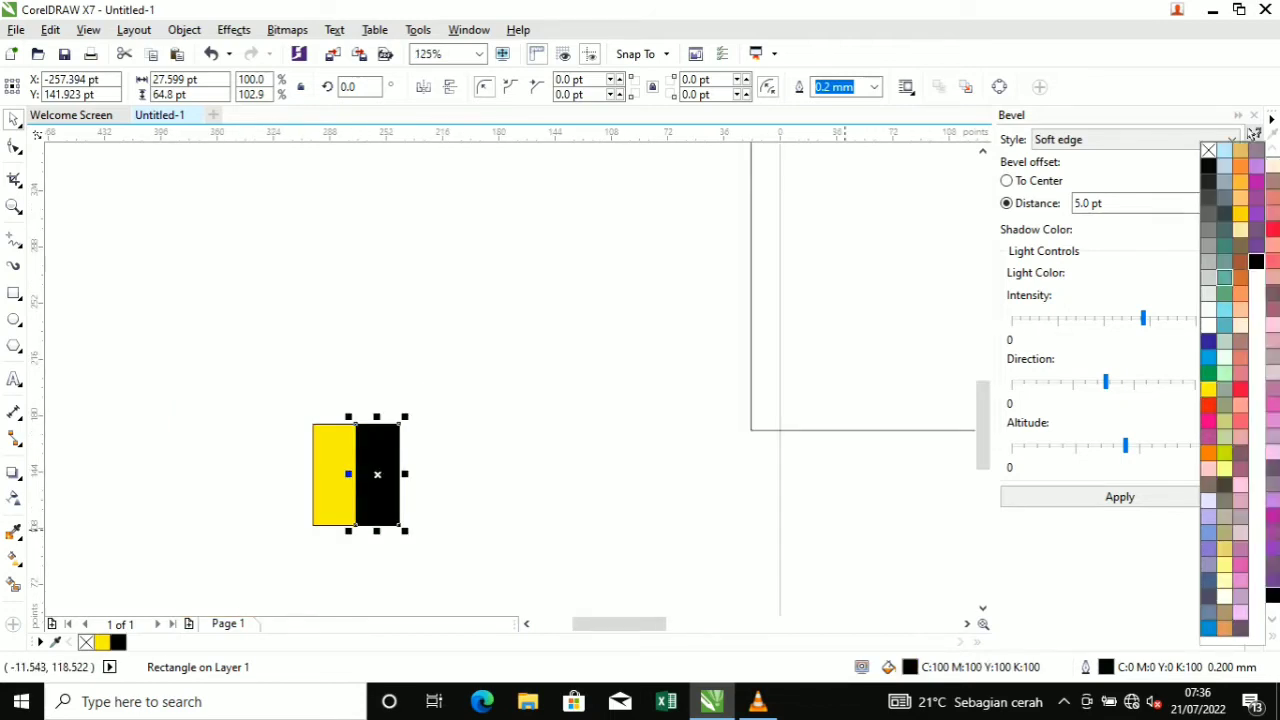
{"action": "left_click", "coordinate": [228, 386]}
{"action": "left_click_drag", "start_coordinate": [214, 377], "coordinate": [400, 543]}
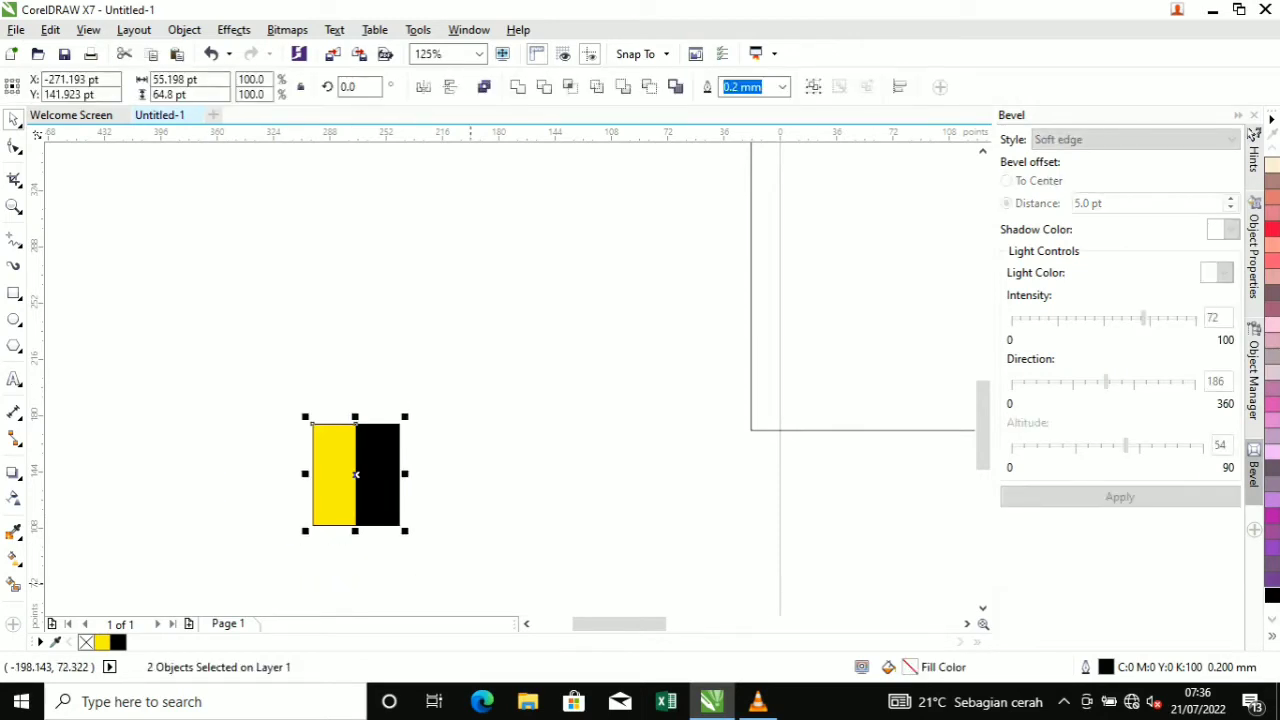
{"action": "left_click", "coordinate": [1252, 134]}
{"action": "right_click", "coordinate": [1208, 150]}
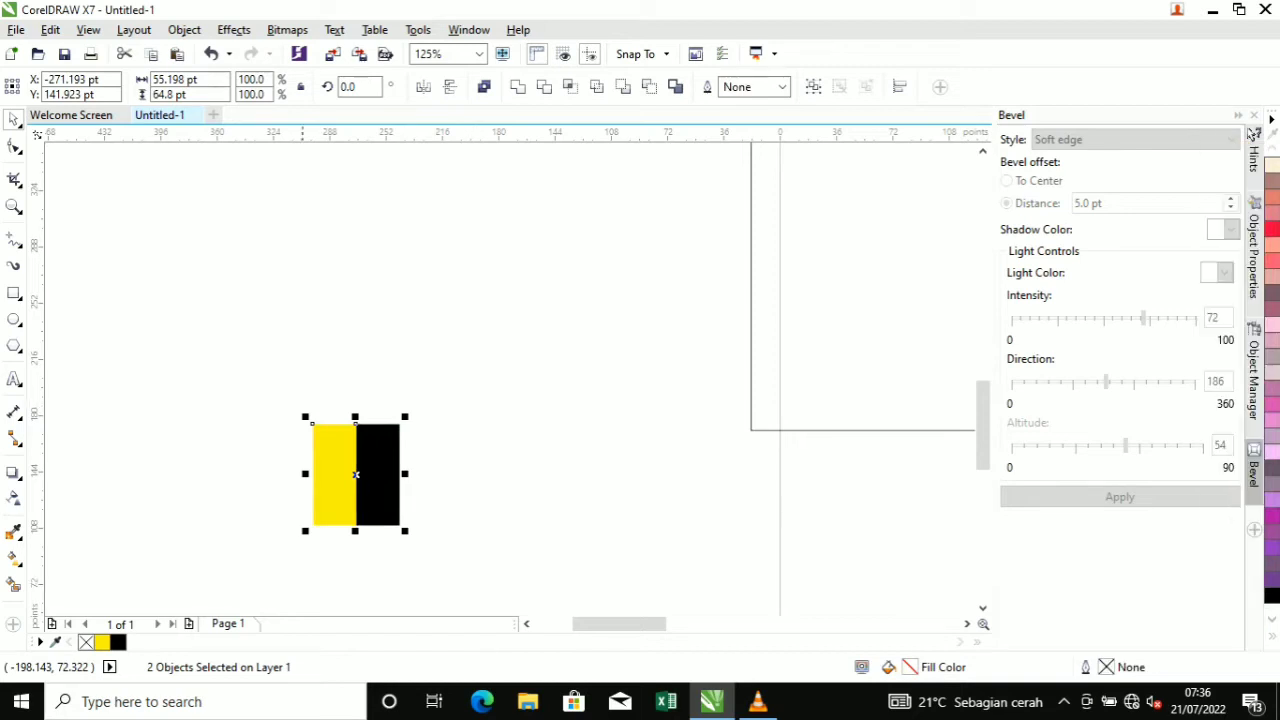
Duplicate the yellow and black pair, snapping the copy directly against the right side of the original
{"action": "mouse_move", "coordinate": [477, 561]}
{"action": "left_mouse_down"}
{"action": "mouse_move", "coordinate": [277, 408]}
{"action": "mouse_move", "coordinate": [267, 382]}
{"action": "left_mouse_up"}
{"action": "scroll", "coordinate": [347, 480], "scroll_direction": "up", "scroll_amount": 1}
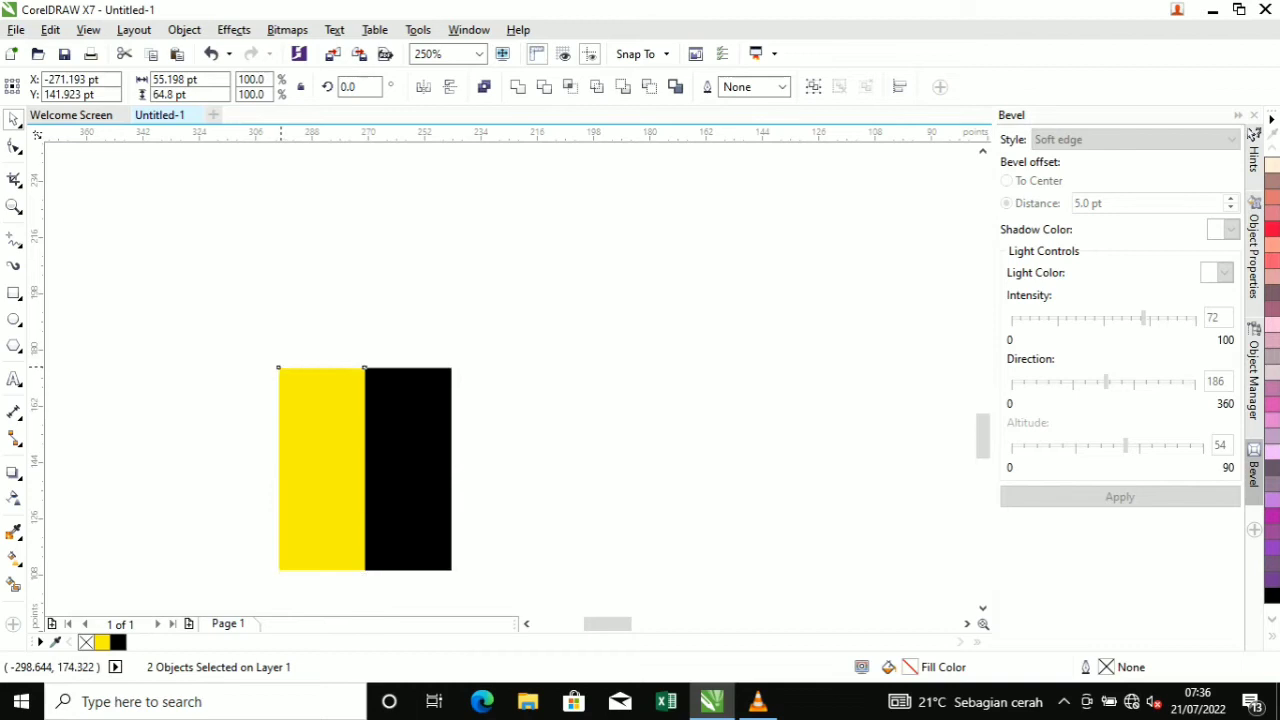
{"action": "left_click_drag", "start_coordinate": [279, 368], "coordinate": [446, 368]}
{"action": "left_click_drag", "start_coordinate": [451, 460], "coordinate": [451, 460]}
{"action": "right_click", "coordinate": [451, 460]}
{"action": "scroll", "coordinate": [455, 458], "scroll_direction": "down", "scroll_amount": 3}
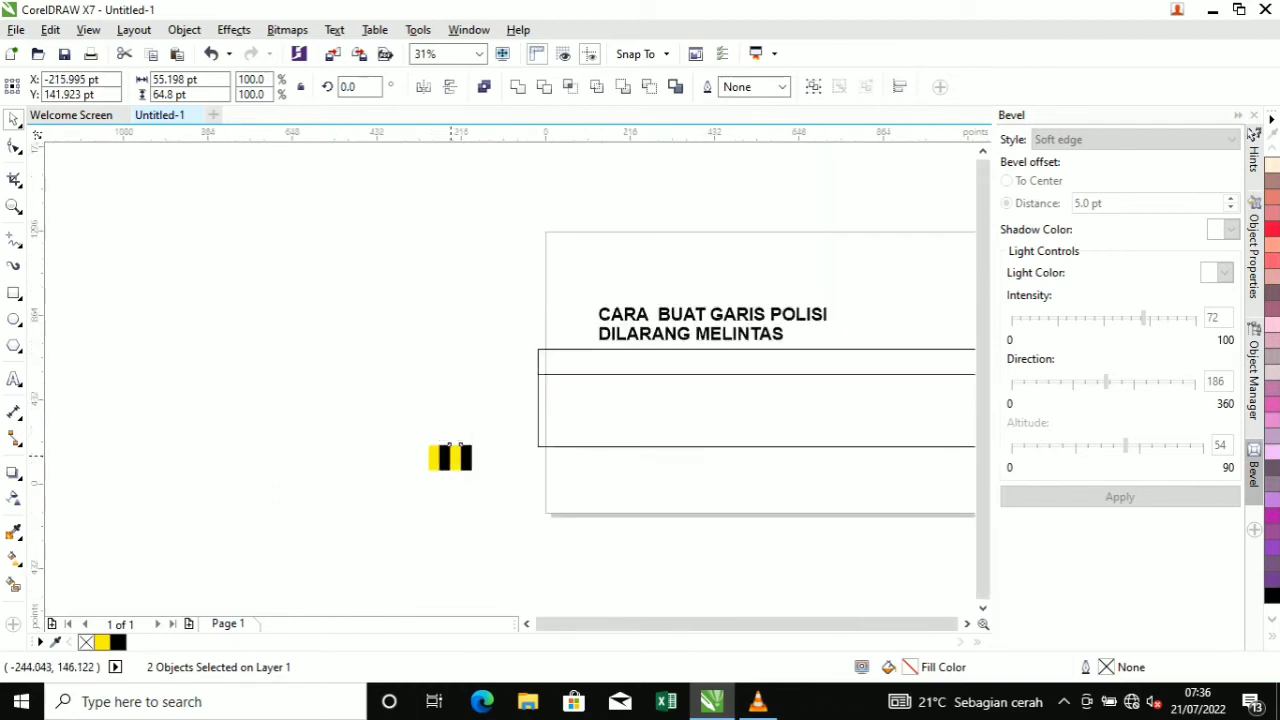
Repeat the duplication until the row of yellow and black bars extends past the large rectangle's right end
{"action": "scroll", "coordinate": [455, 458], "scroll_direction": "down", "scroll_amount": 2}
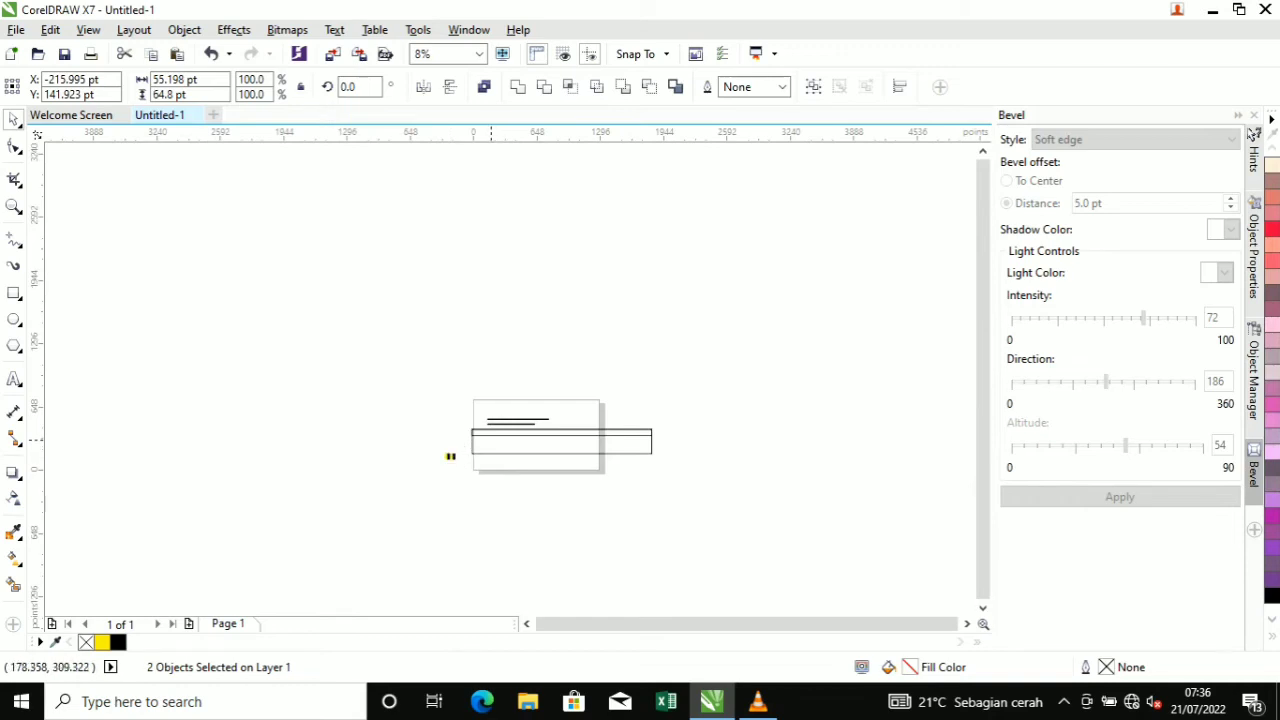
{"action": "key", "text": "ctrl+r"}
{"action": "key", "text": "ctrl+r"}
{"action": "key", "text": "ctrl+r"}
{"action": "key", "text": "ctrl+r"}
{"action": "key", "text": "ctrl+r"}
{"action": "key", "text": "ctrl+r"}
{"action": "key", "text": "ctrl+r"}
{"action": "key", "text": "ctrl+r"}
{"action": "key", "text": "ctrl+r"}
{"action": "key", "text": "ctrl+r"}
{"action": "key", "text": "ctrl+r"}
{"action": "key", "text": "ctrl+r"}
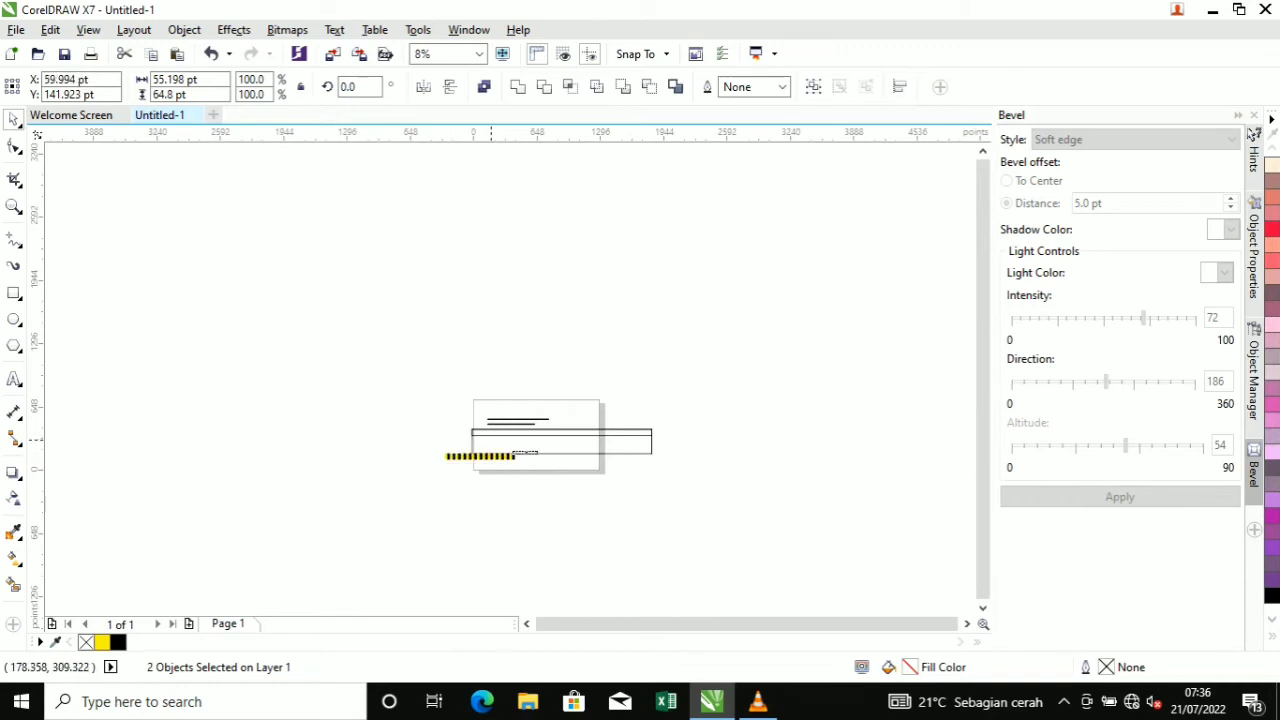
{"action": "left_click_drag", "start_coordinate": [515, 456], "coordinate": [651, 455]}
Select all the yellow and black bars in the row and group them
{"action": "left_click_drag", "start_coordinate": [425, 444], "coordinate": [688, 491]}
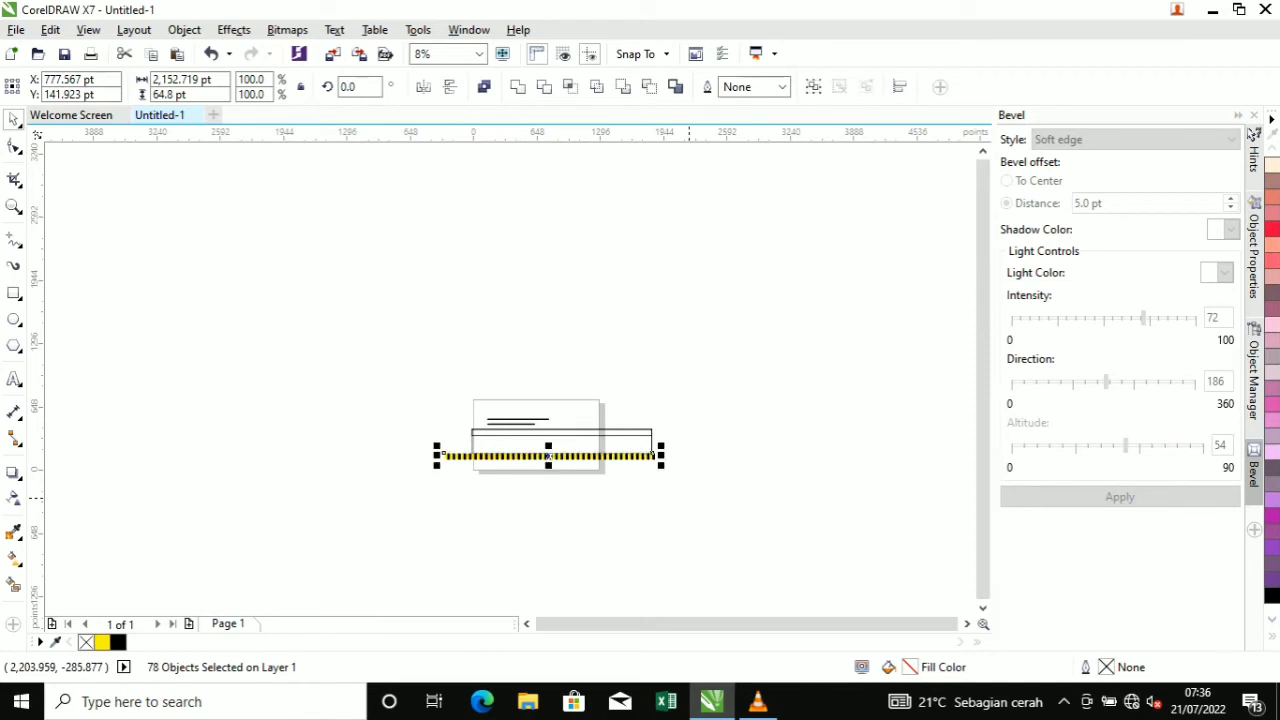
{"action": "scroll", "coordinate": [563, 475], "scroll_direction": "up", "scroll_amount": 5}
{"action": "key", "text": "ctrl+g"}
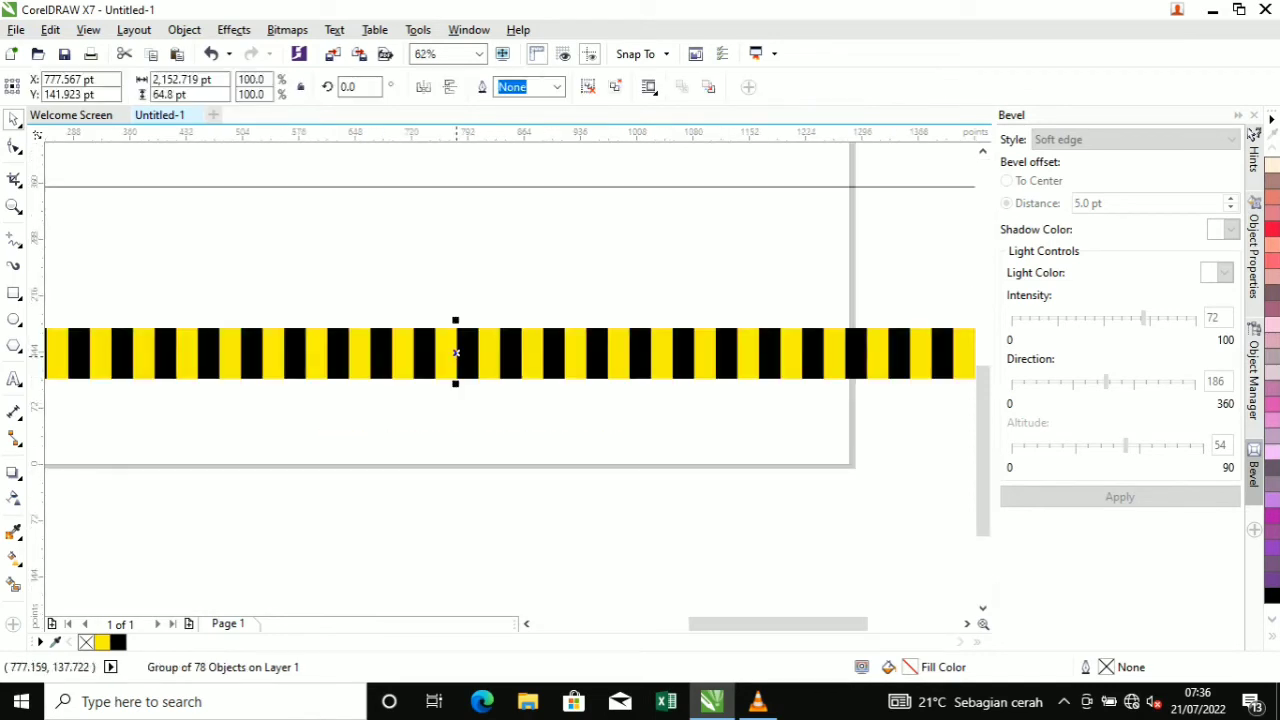
Skew the grouped bars horizontally to the right into diagonal stripes, making the group about 2,229 pt wide
{"action": "scroll", "coordinate": [452, 350], "scroll_direction": "up", "scroll_amount": 2}
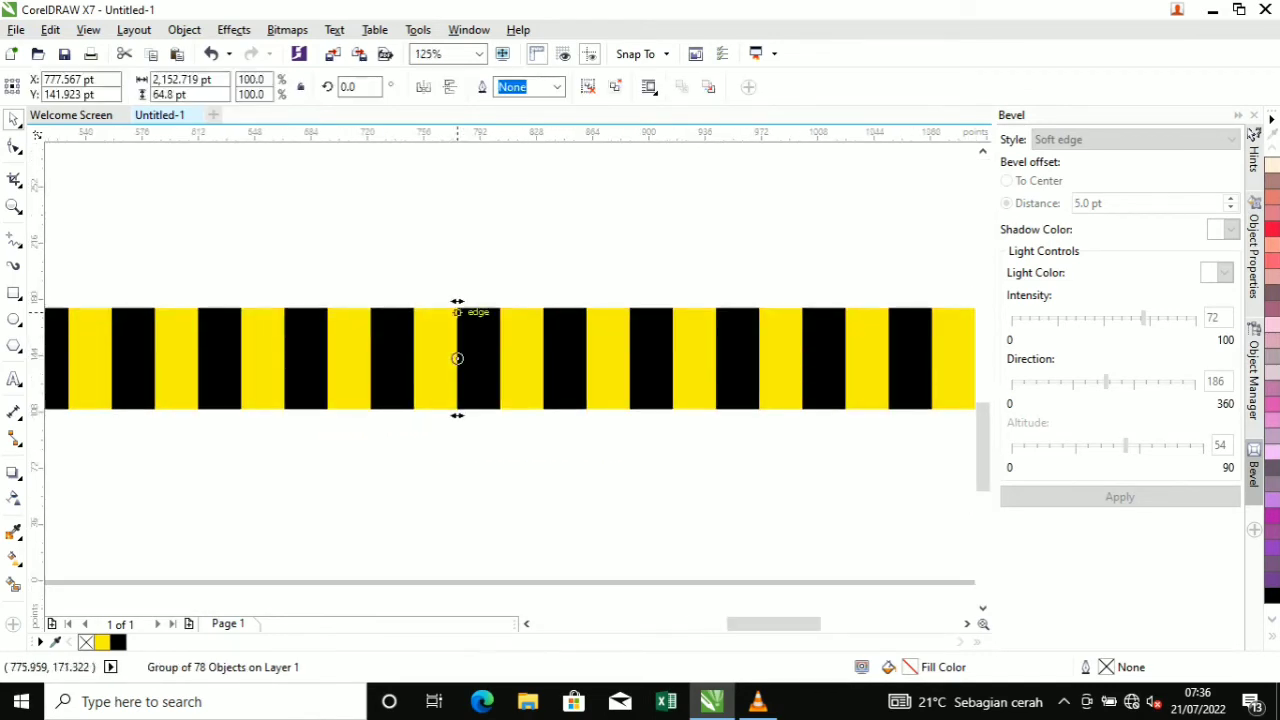
{"action": "left_click", "coordinate": [491, 305]}
{"action": "left_click_drag", "start_coordinate": [491, 302], "coordinate": [541, 300]}
{"action": "scroll", "coordinate": [538, 322], "scroll_direction": "down", "scroll_amount": 3}
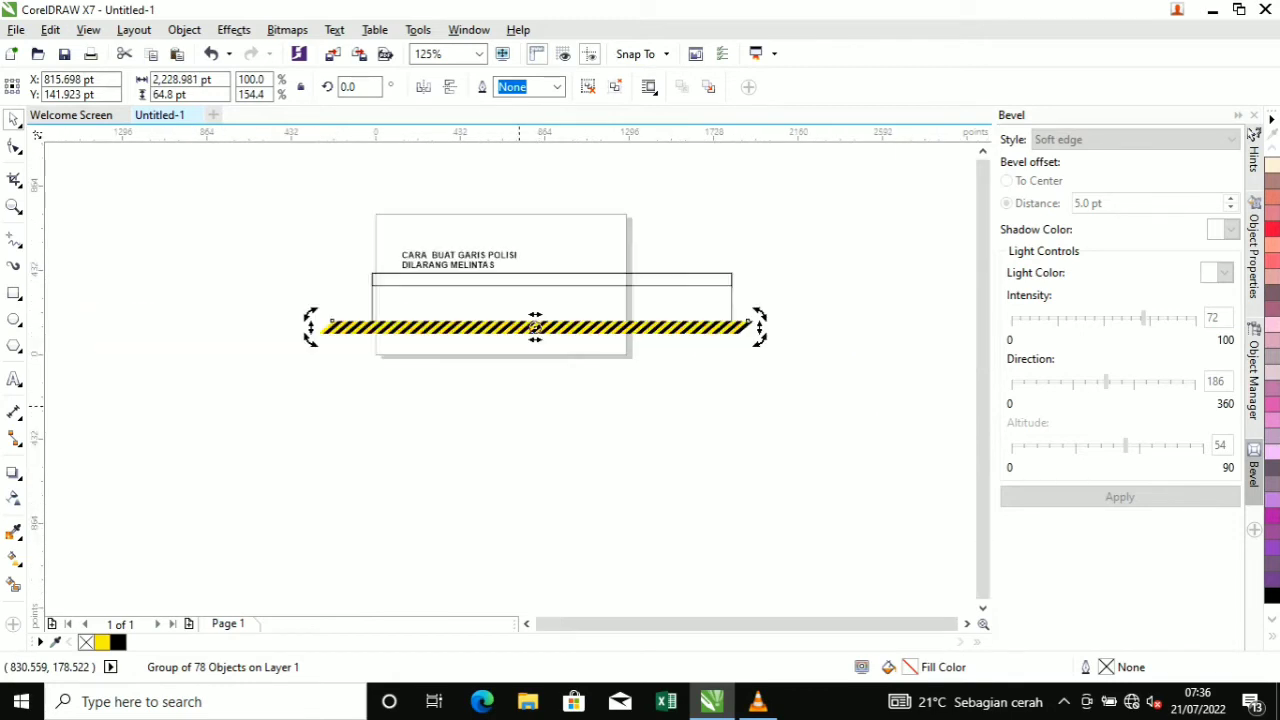
{"action": "key", "text": "Escape"}
Place a duplicate of the diagonal stripe group a short distance below the original
{"action": "scroll", "coordinate": [536, 327], "scroll_direction": "up", "scroll_amount": 3}
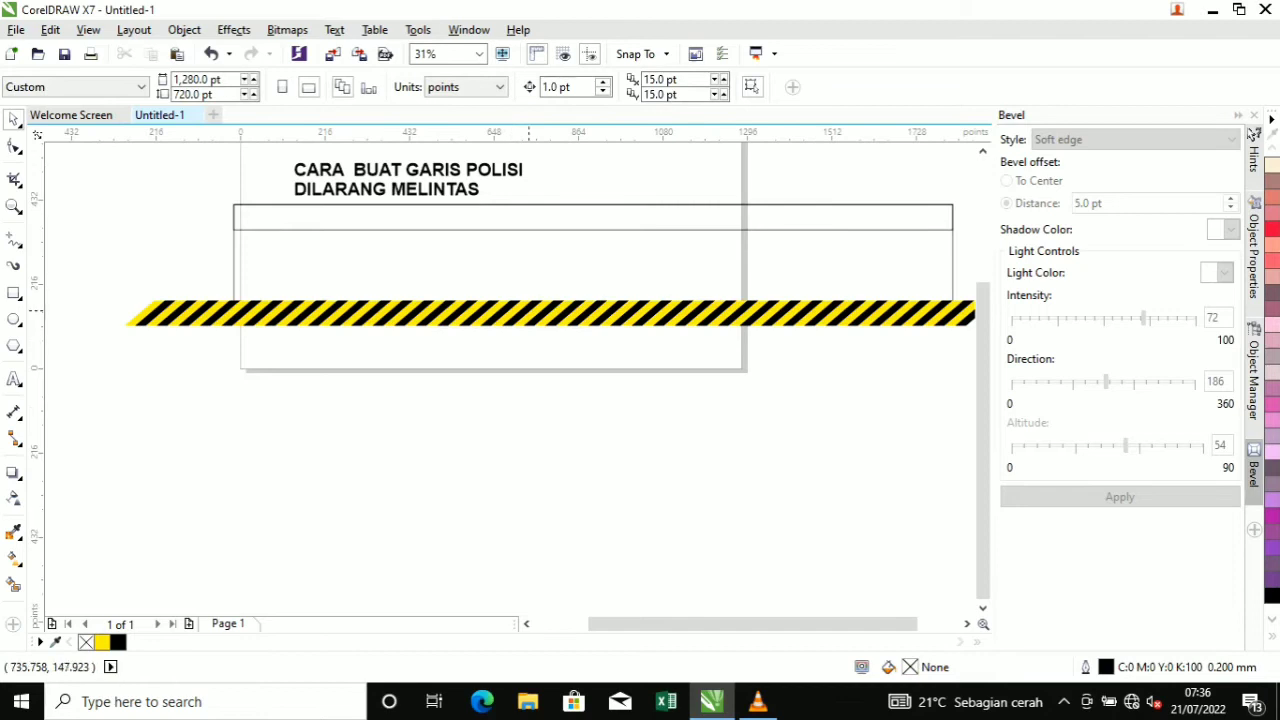
{"action": "left_click", "coordinate": [529, 311]}
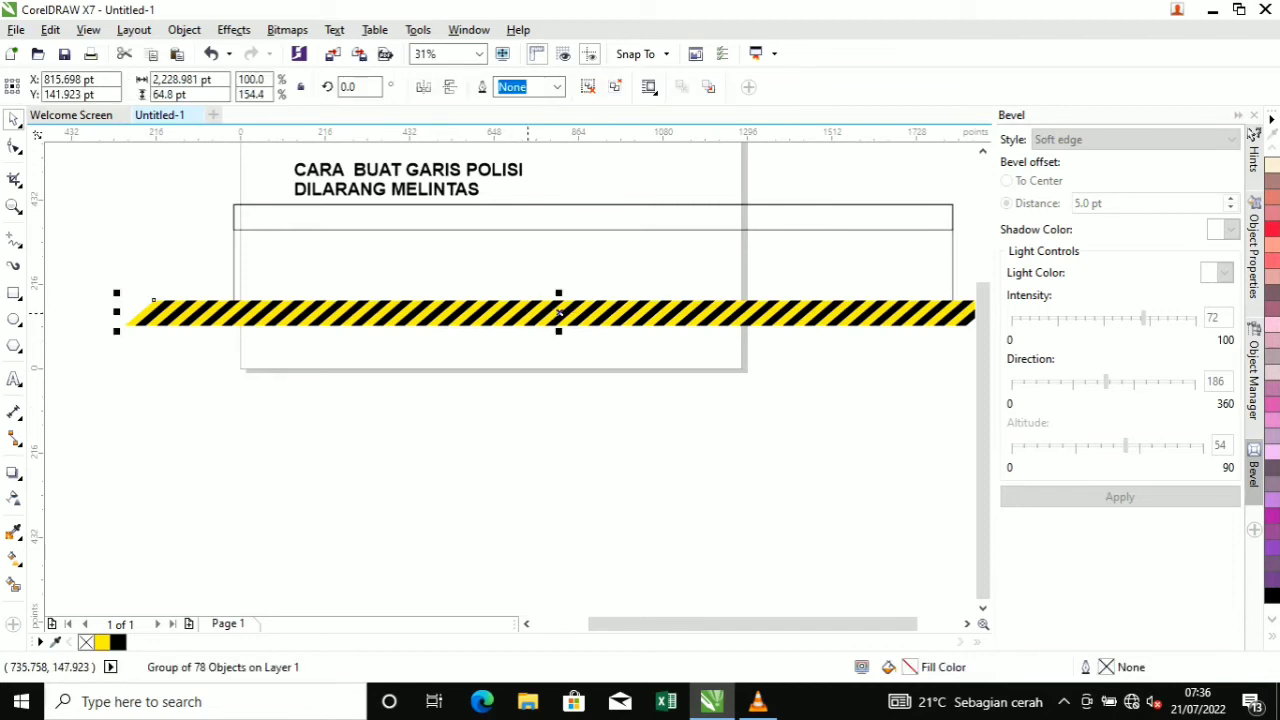
{"action": "right_click", "coordinate": [559, 314]}
{"action": "left_click", "coordinate": [510, 313]}
{"action": "left_click_drag", "start_coordinate": [490, 313], "coordinate": [500, 387]}
{"action": "right_click", "coordinate": [500, 387]}
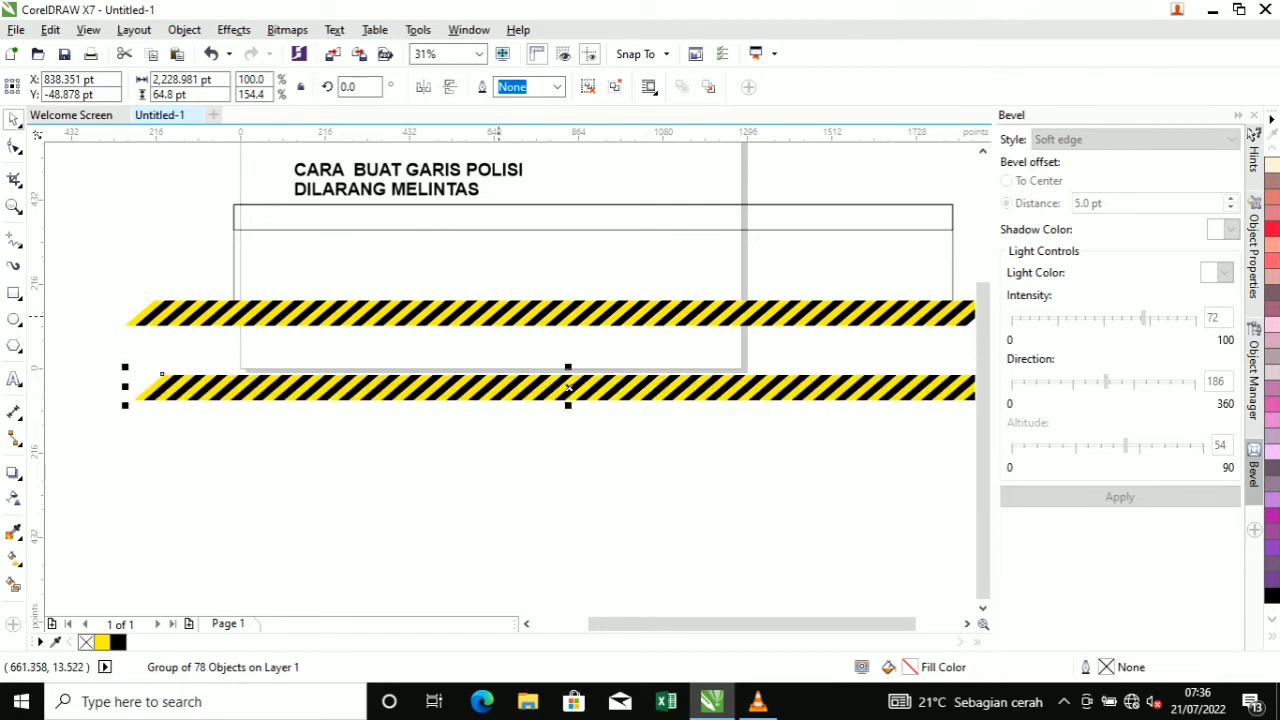
PowerClip the original diagonal stripe group inside the narrow strip along the large rectangle's upper edge
{"action": "left_click", "coordinate": [498, 315]}
{"action": "right_click", "coordinate": [500, 313]}
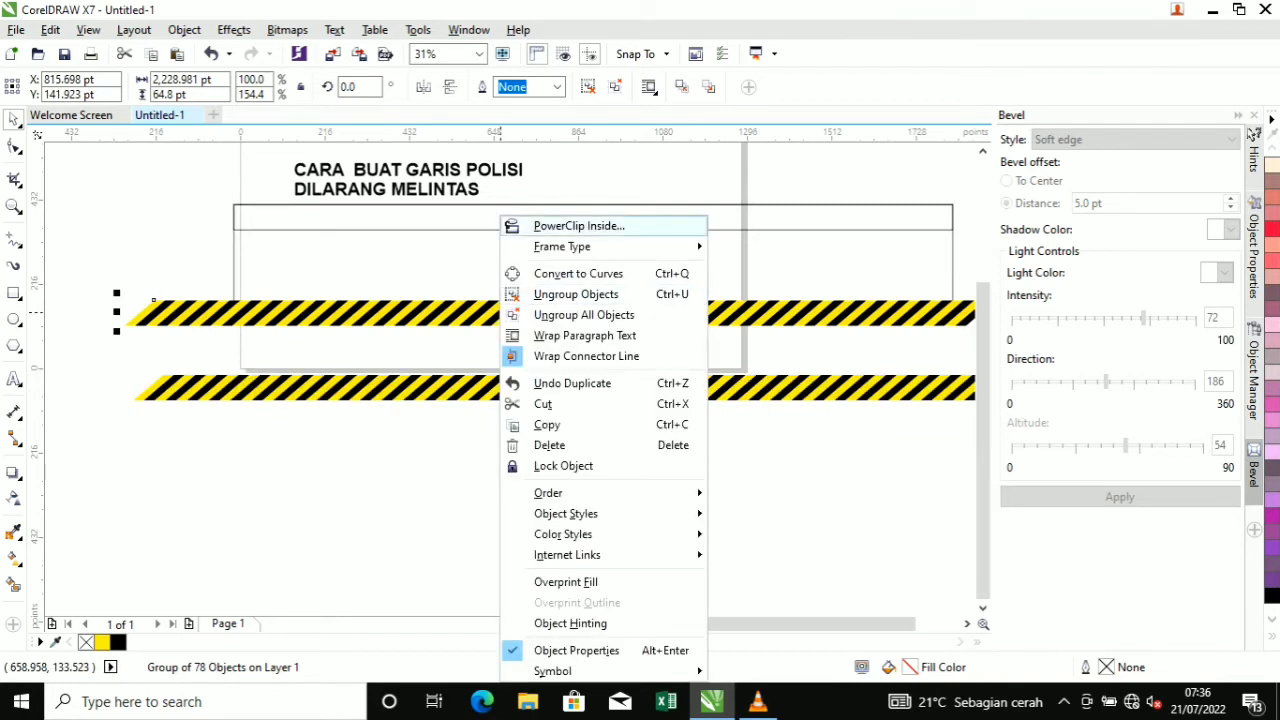
{"action": "left_click", "coordinate": [579, 226]}
{"action": "left_click", "coordinate": [590, 217]}
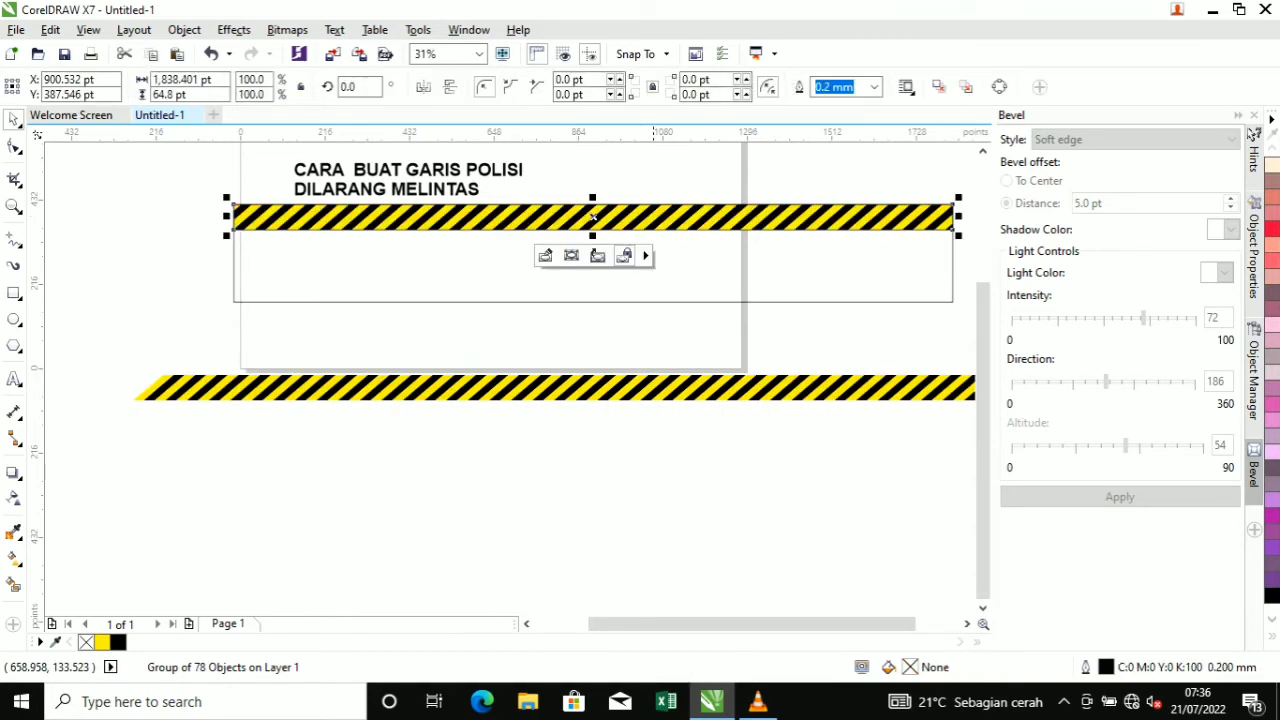
{"action": "left_click", "coordinate": [787, 337]}
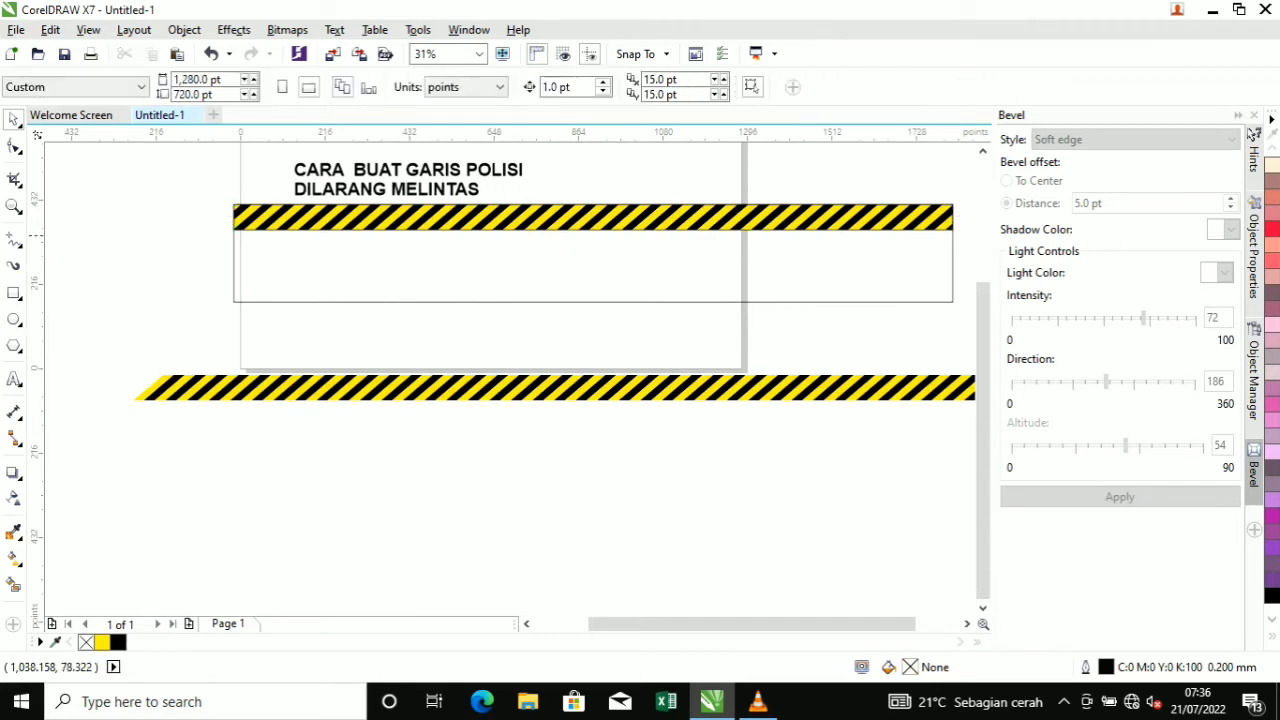
Duplicate the striped strip to the large rectangle's lower edge and delete the leftover diagonal stripe group below the page
{"action": "left_click", "coordinate": [274, 227]}
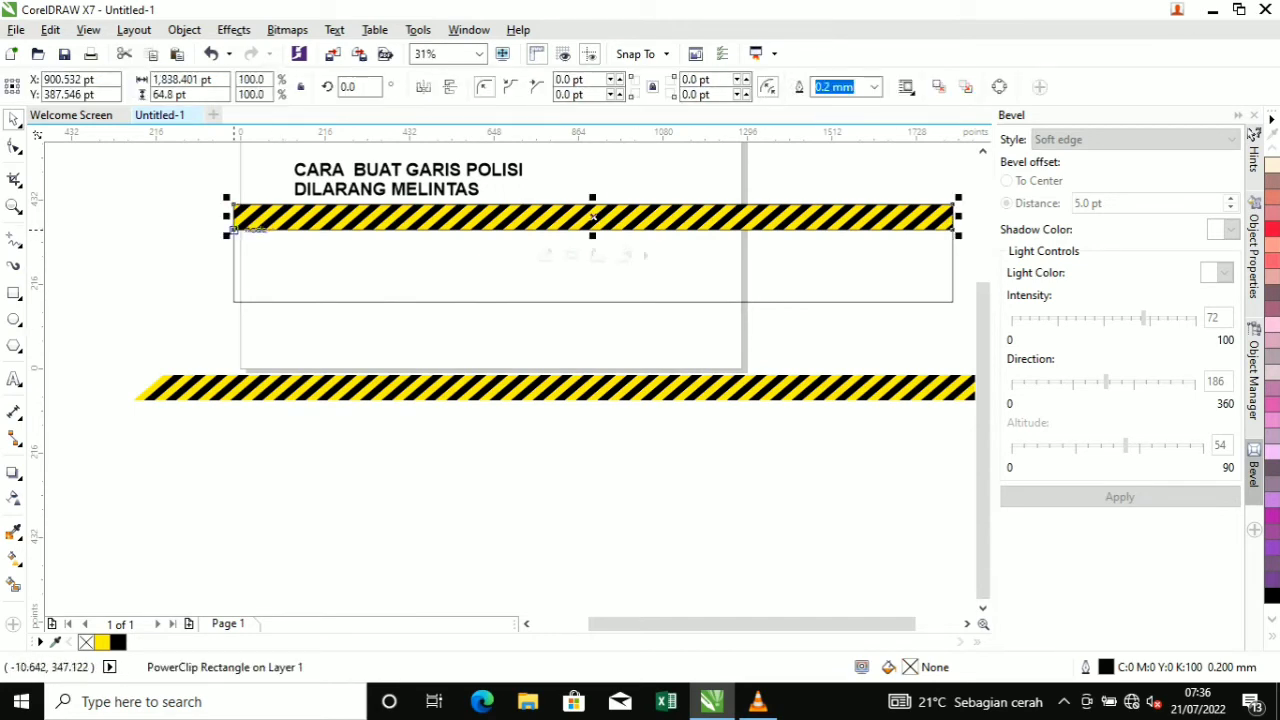
{"action": "left_click_drag", "start_coordinate": [234, 230], "coordinate": [233, 301]}
{"action": "left_click", "coordinate": [568, 387]}
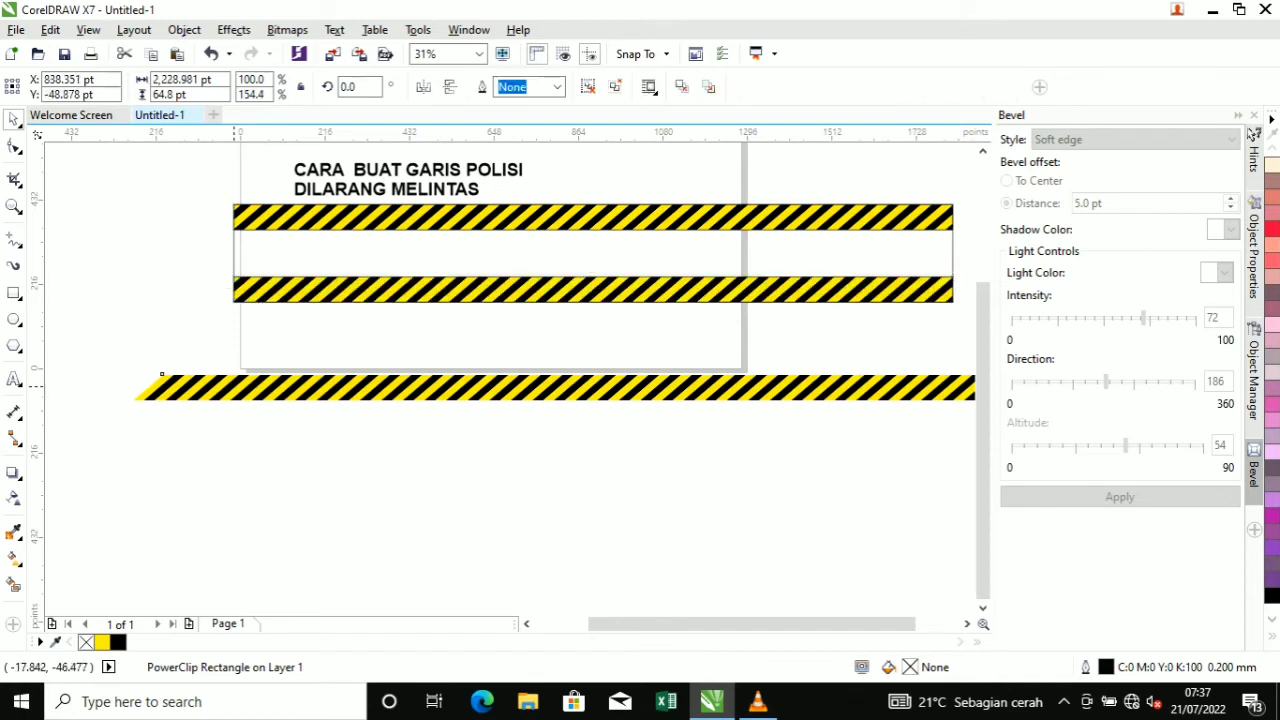
{"action": "key", "text": "Delete"}
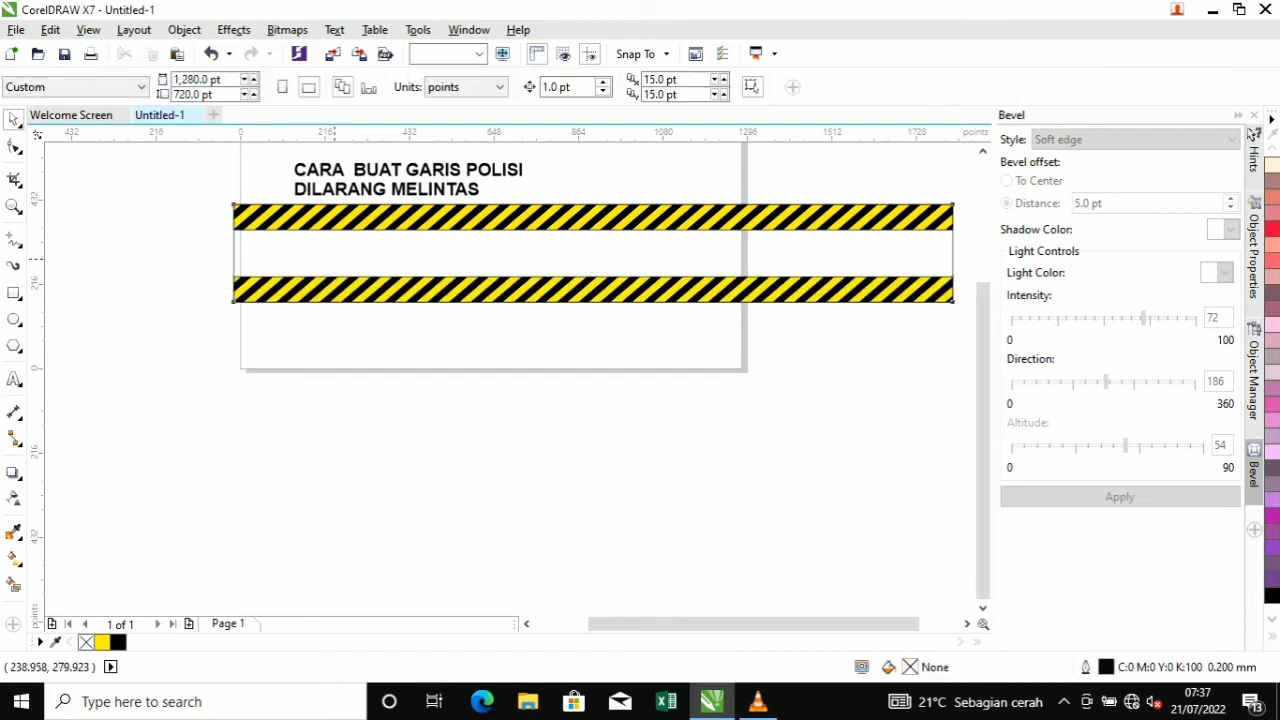
Fill the large rectangle between the striped strips with yellow
{"action": "left_click", "coordinate": [723, 258]}
{"action": "left_click", "coordinate": [1253, 133]}
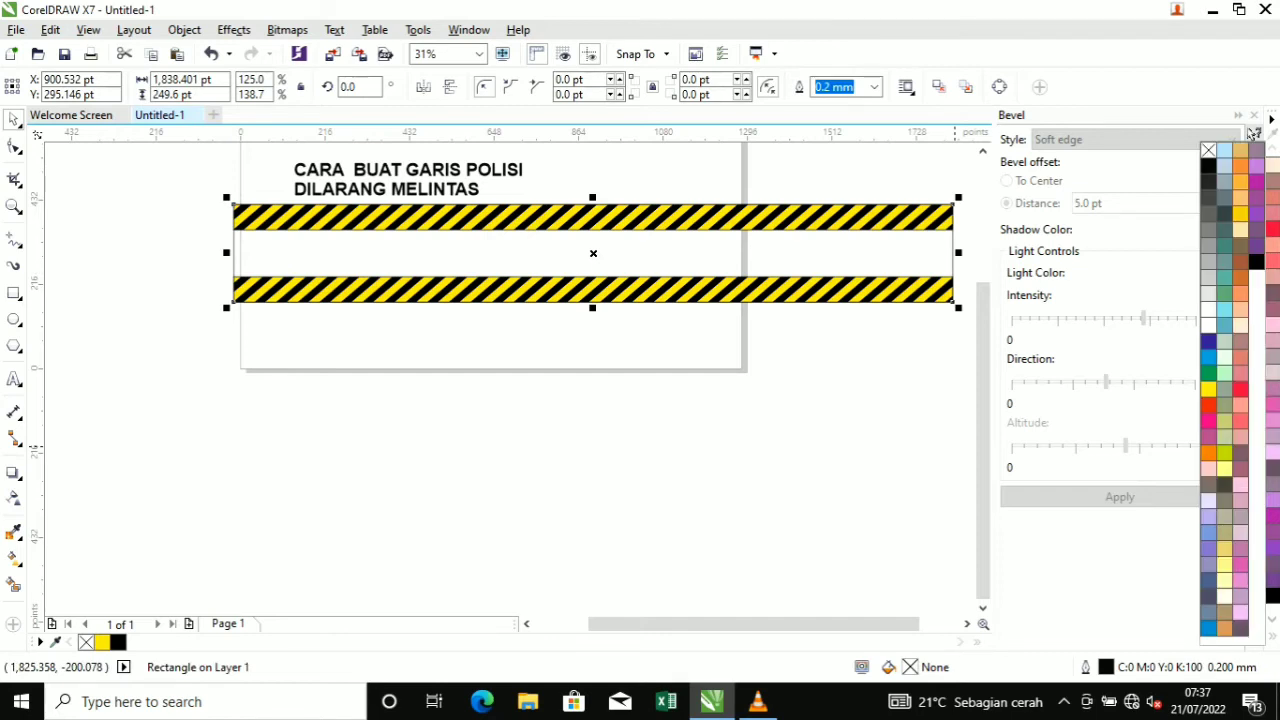
{"action": "left_click", "coordinate": [1209, 389]}
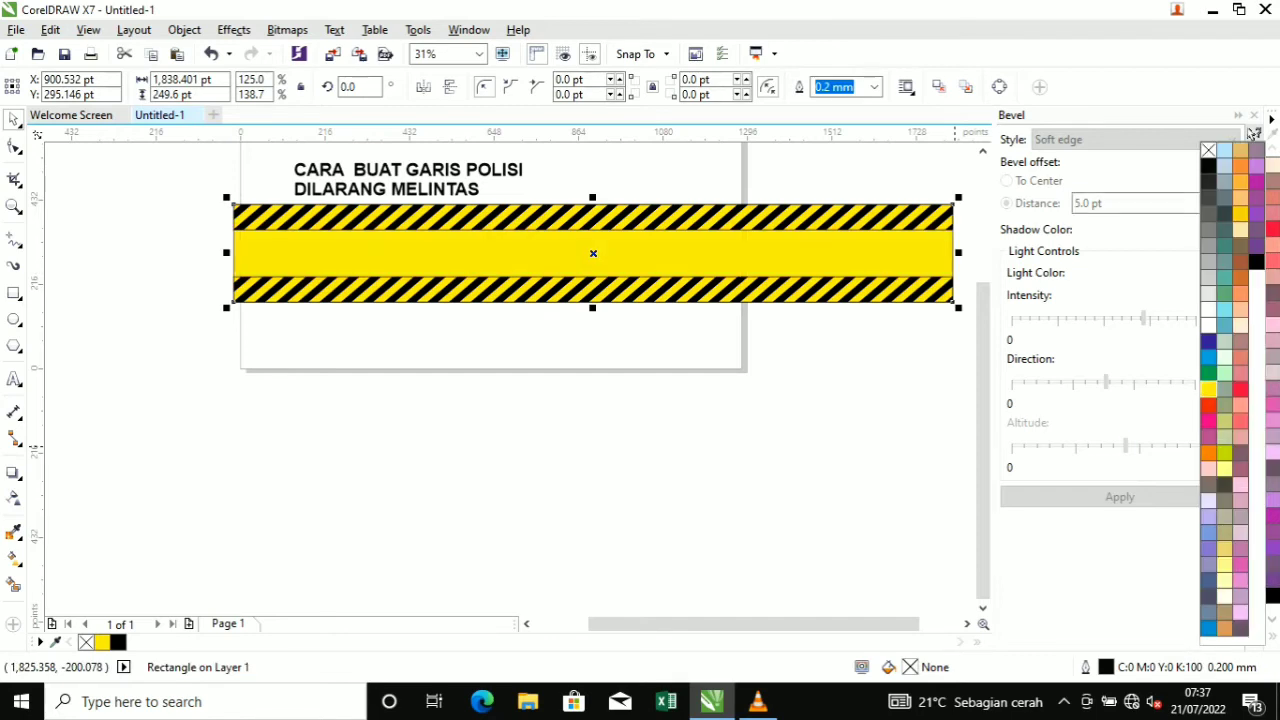
Add the artistic text "DILARANG MELINTAS" near the start of the yellow band
{"action": "scroll", "coordinate": [271, 268], "scroll_direction": "up", "scroll_amount": 1}
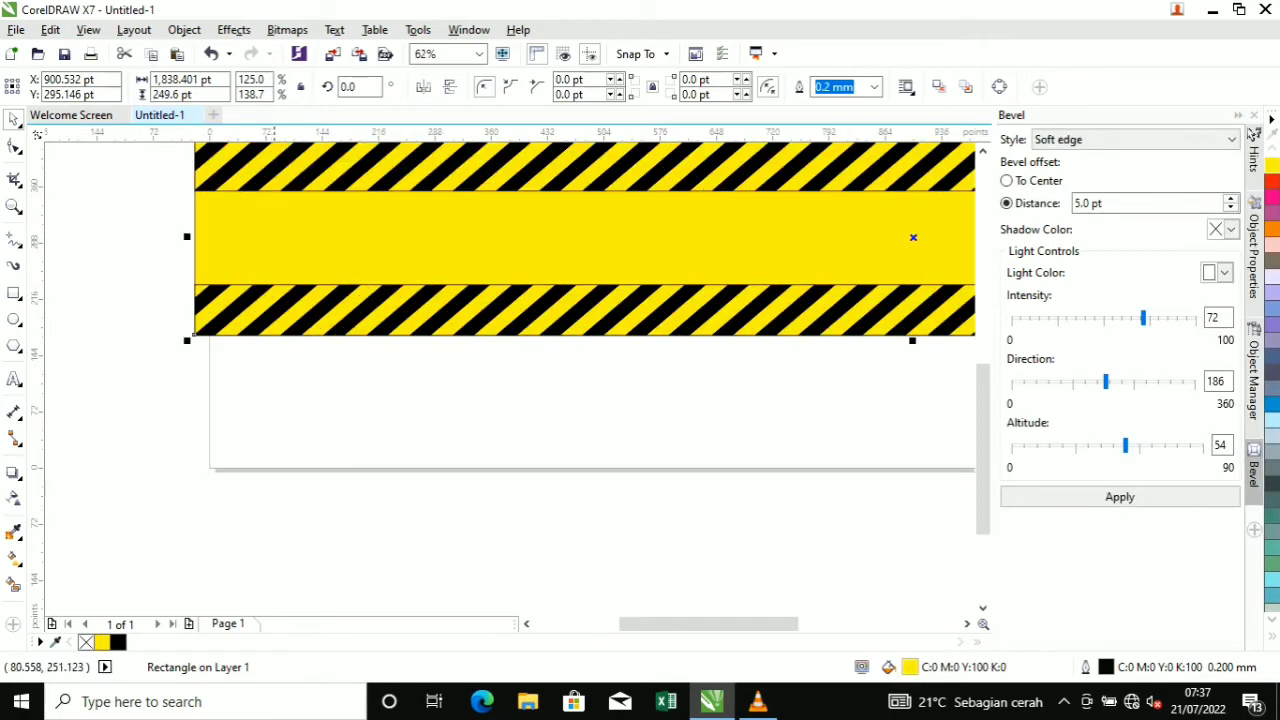
{"action": "left_click", "coordinate": [227, 424]}
{"action": "left_click", "coordinate": [13, 378]}
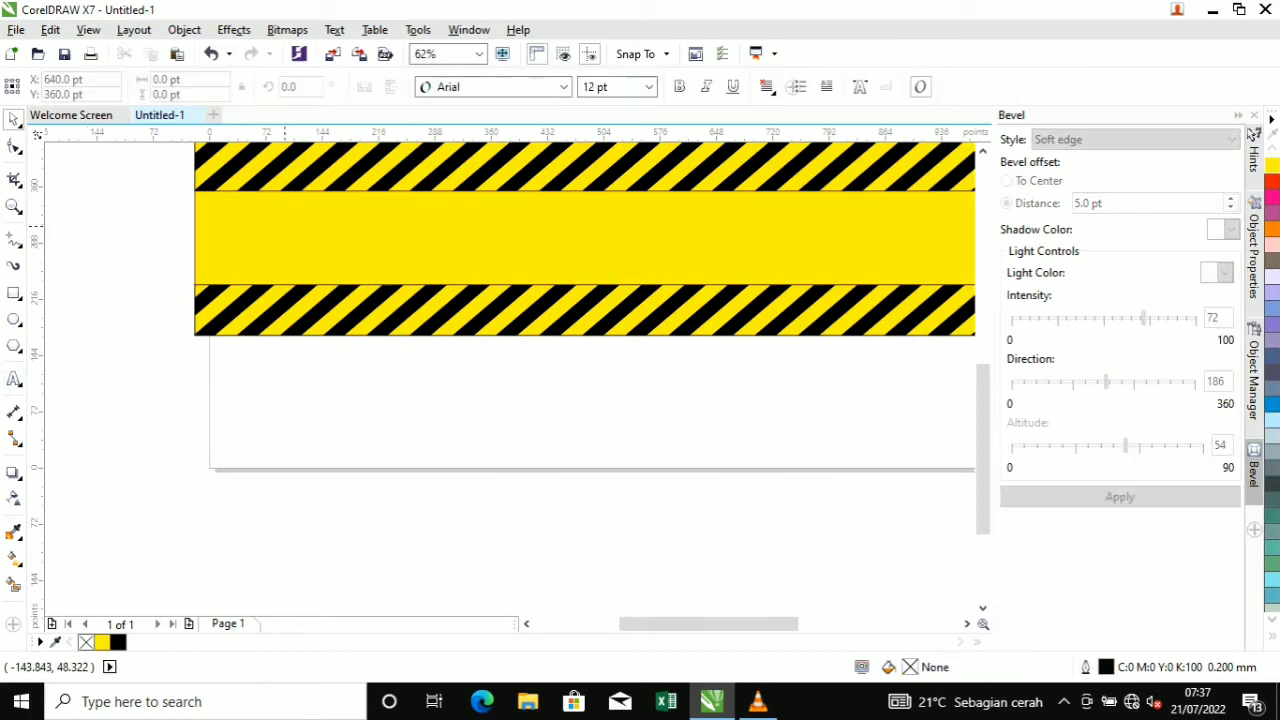
{"action": "left_click", "coordinate": [250, 232]}
{"action": "type", "text": "DI"}
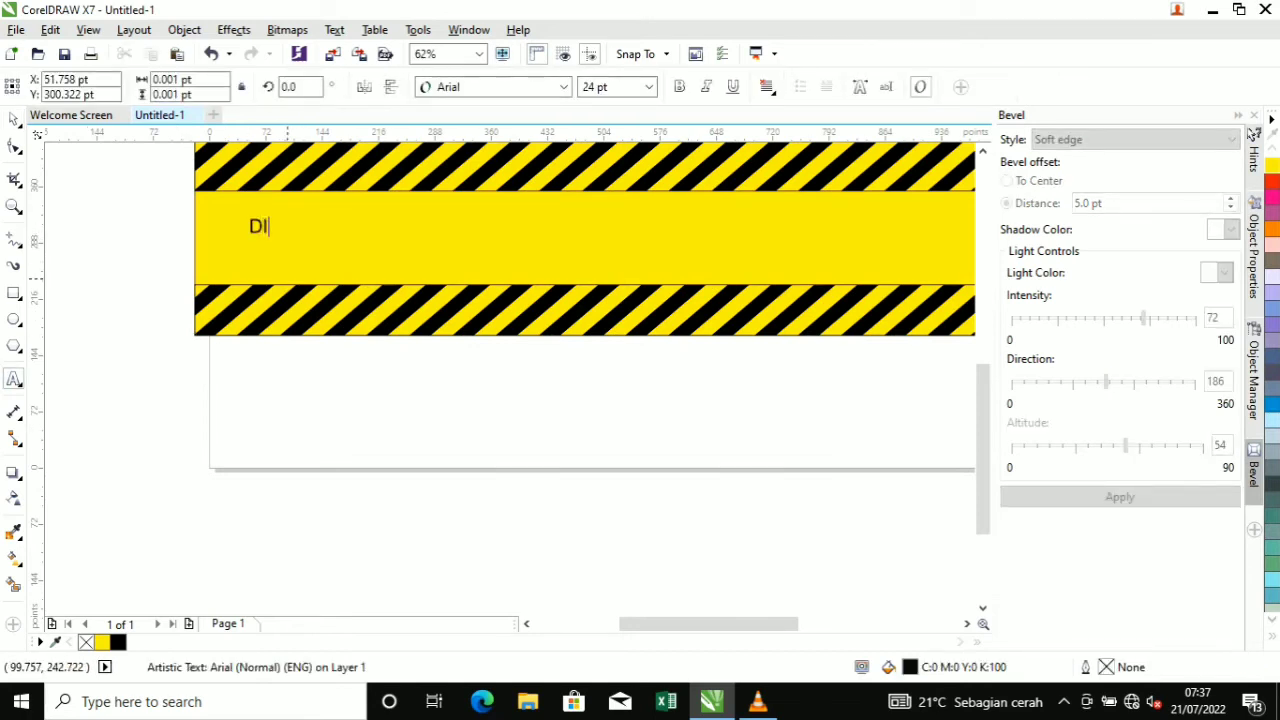
{"action": "type", "text": "LARANG MELINTAS"}
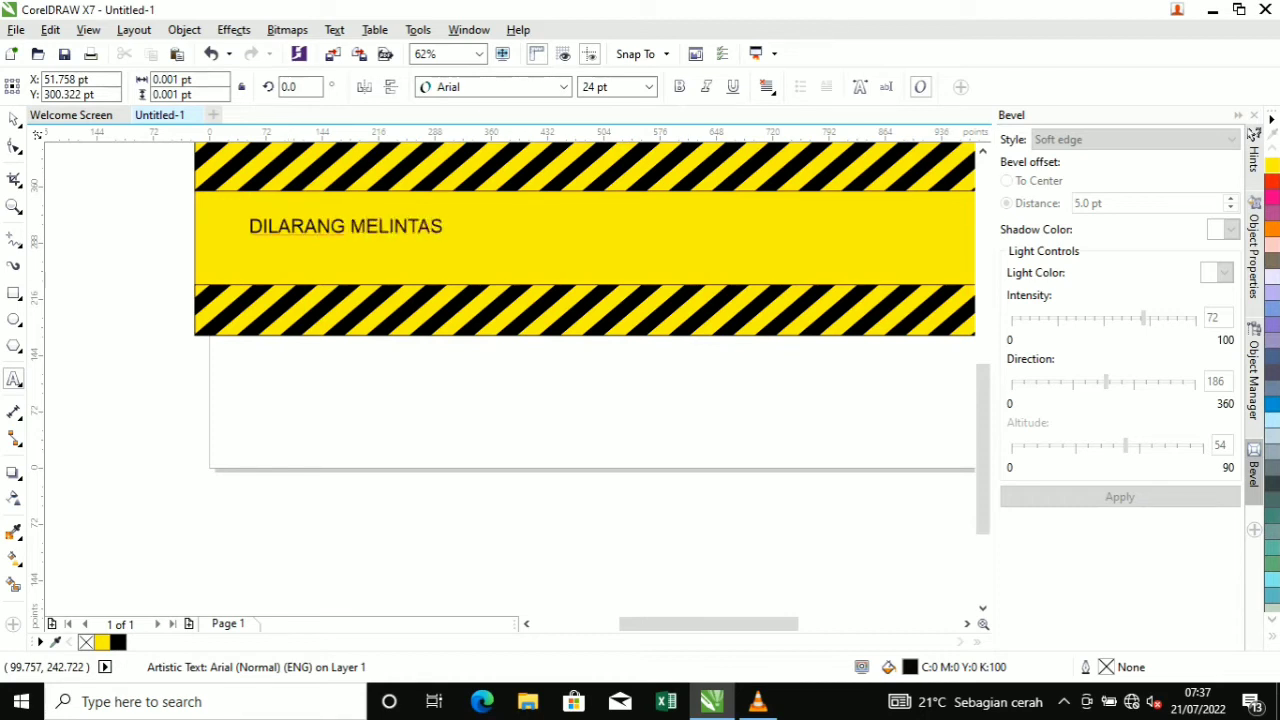
{"action": "key", "text": "ctrl+space"}
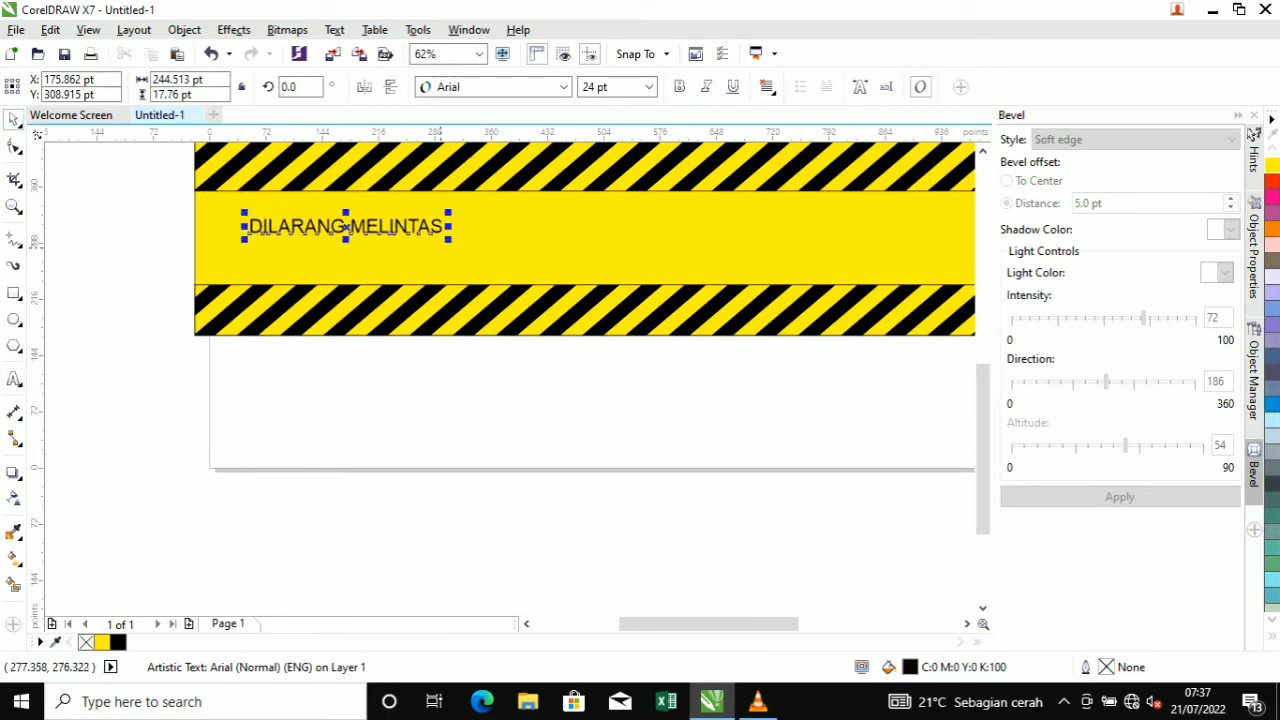
Enlarge and stretch the text to about 648 pt wide and 87 pt high, placing it at the start of the yellow band
{"action": "left_click_drag", "start_coordinate": [447, 240], "coordinate": [742, 325]}
{"action": "left_click_drag", "start_coordinate": [641, 250], "coordinate": [615, 258]}
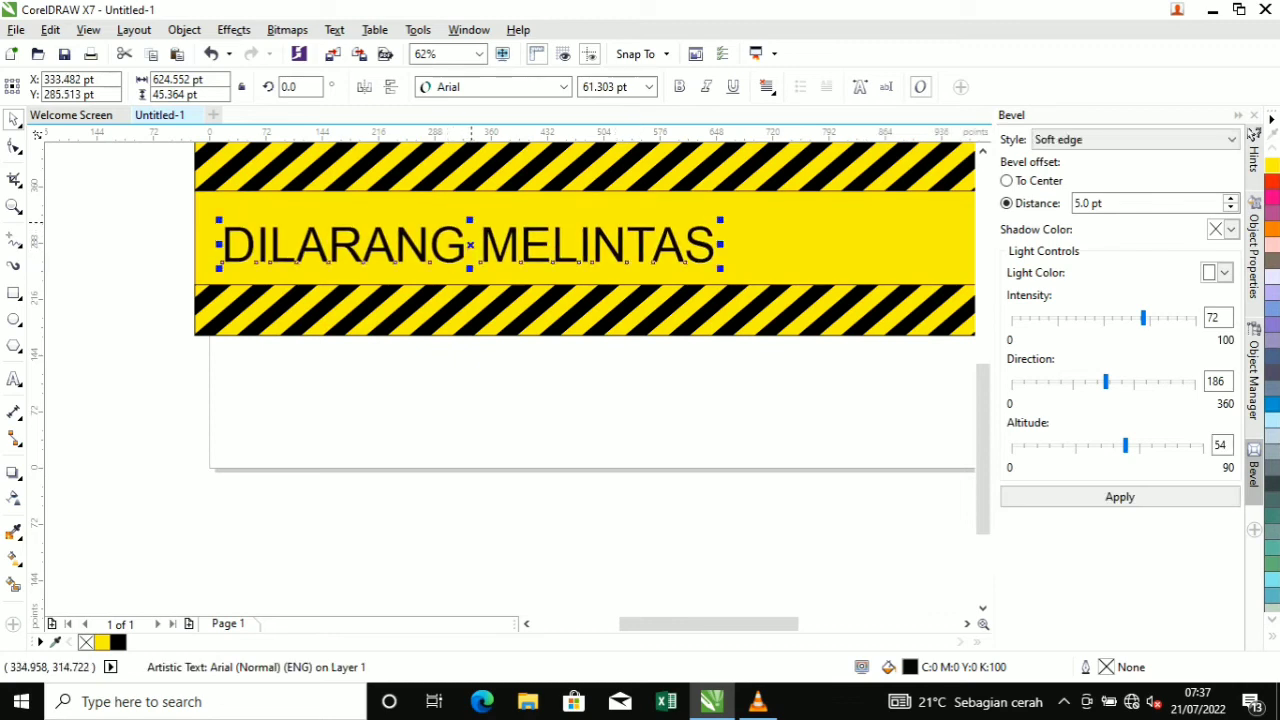
{"action": "left_click_drag", "start_coordinate": [469, 220], "coordinate": [469, 204]}
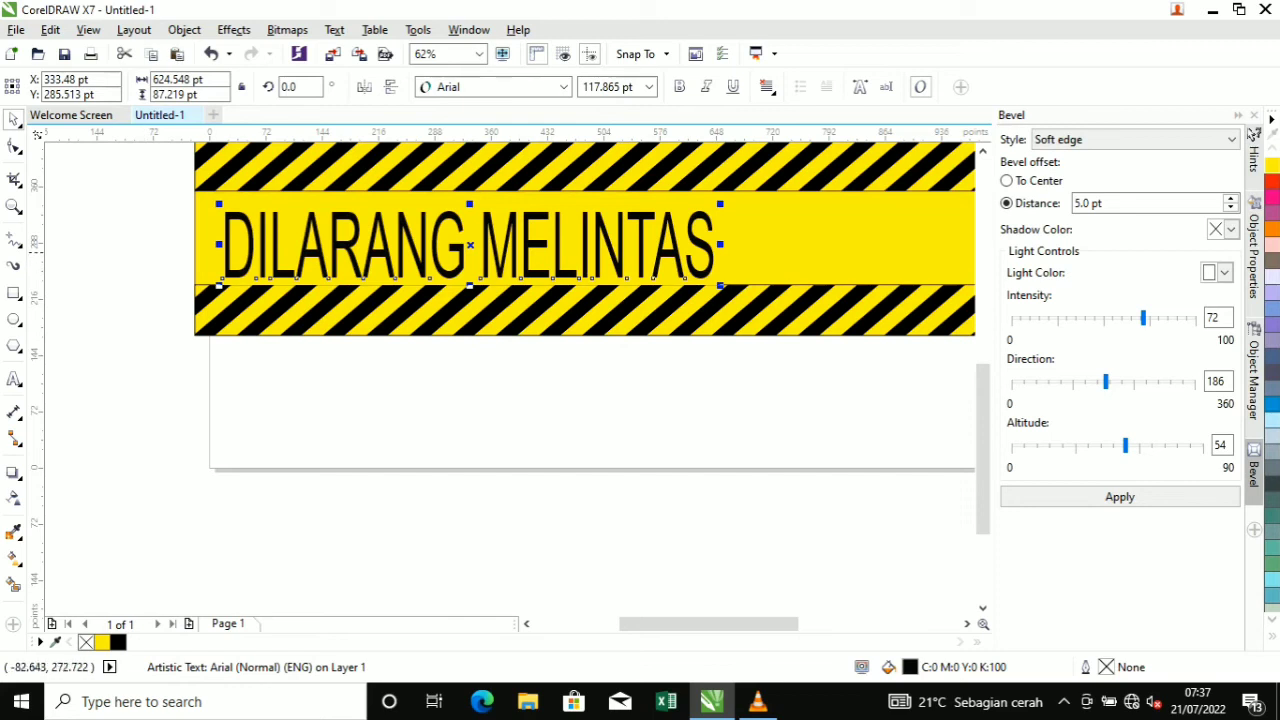
{"action": "left_click_drag", "start_coordinate": [219, 243], "coordinate": [208, 243]}
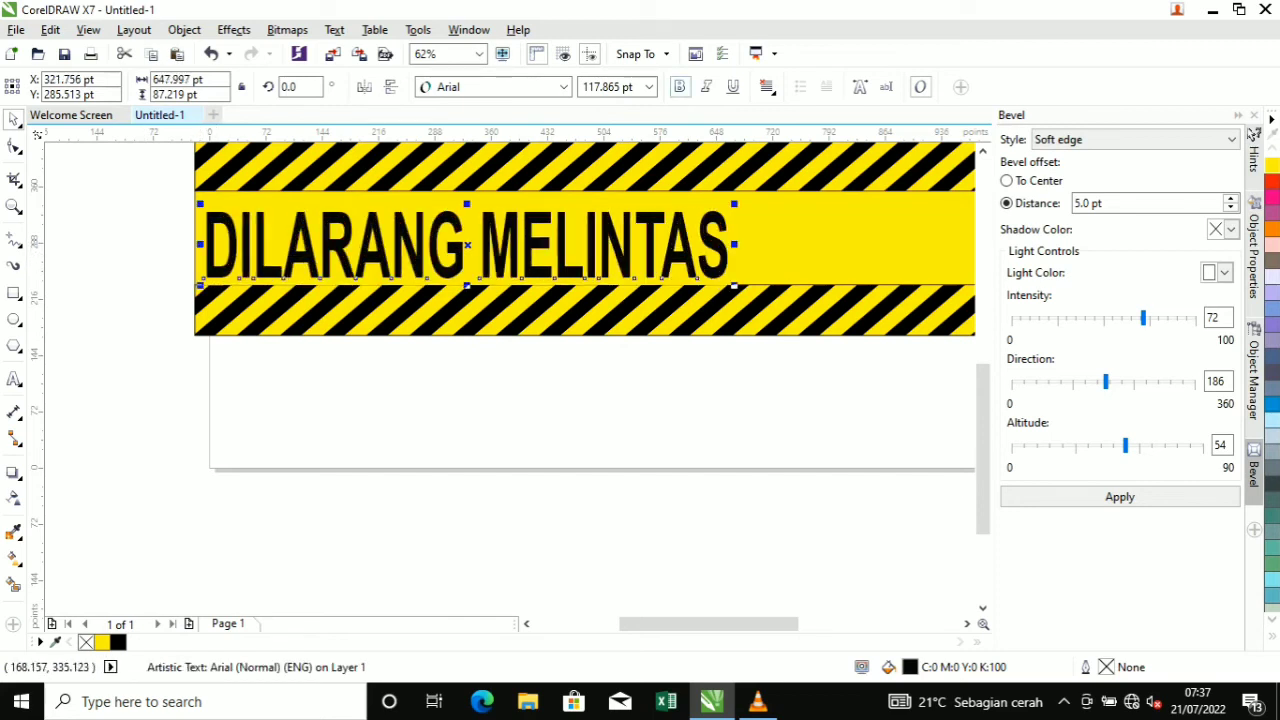
Make the "DILARANG MELINTAS" text bold and change its font to Arial Black
{"action": "key", "text": "ctrl+b"}
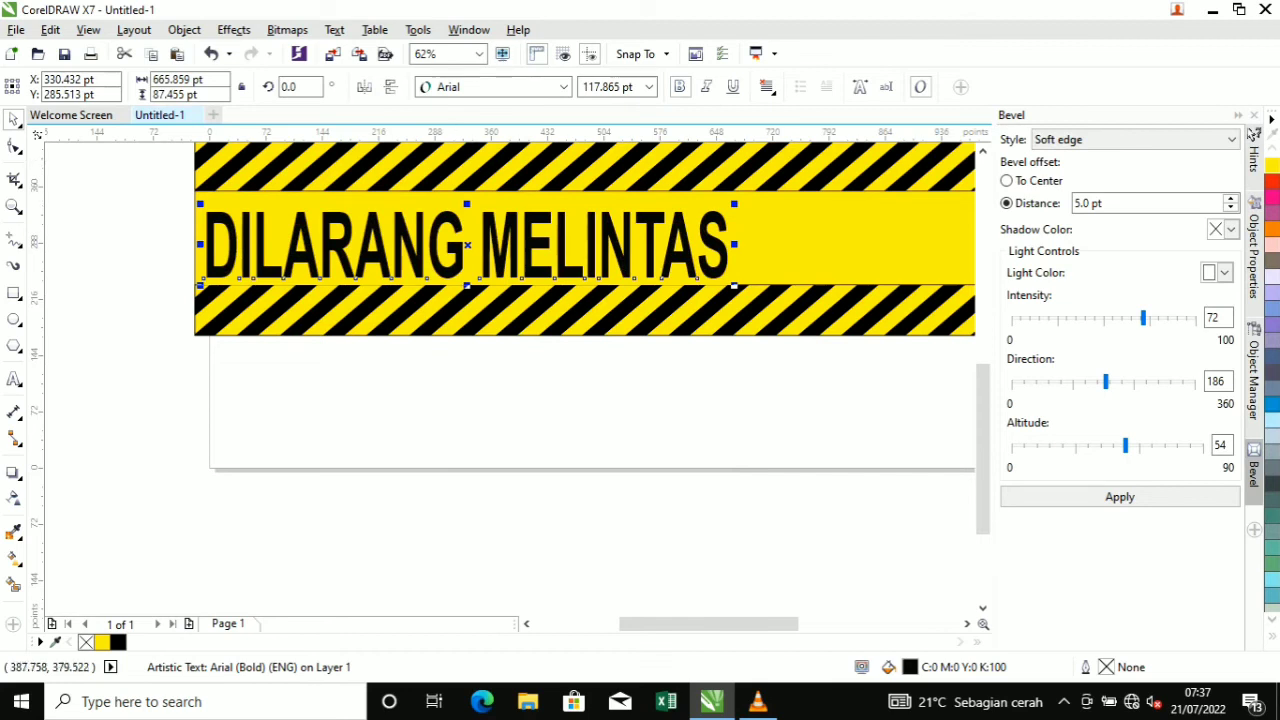
{"action": "left_click", "coordinate": [564, 87]}
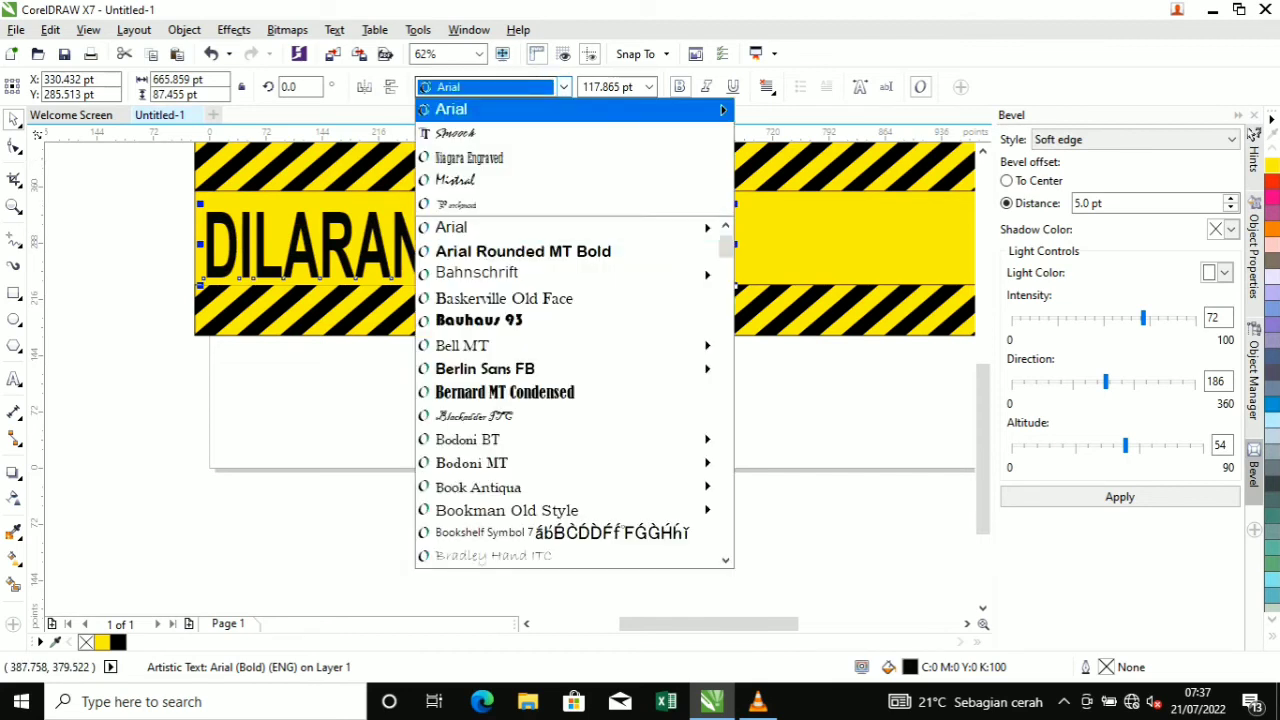
{"action": "key", "text": "Right"}
{"action": "key", "text": "Down"}
{"action": "key", "text": "Down"}
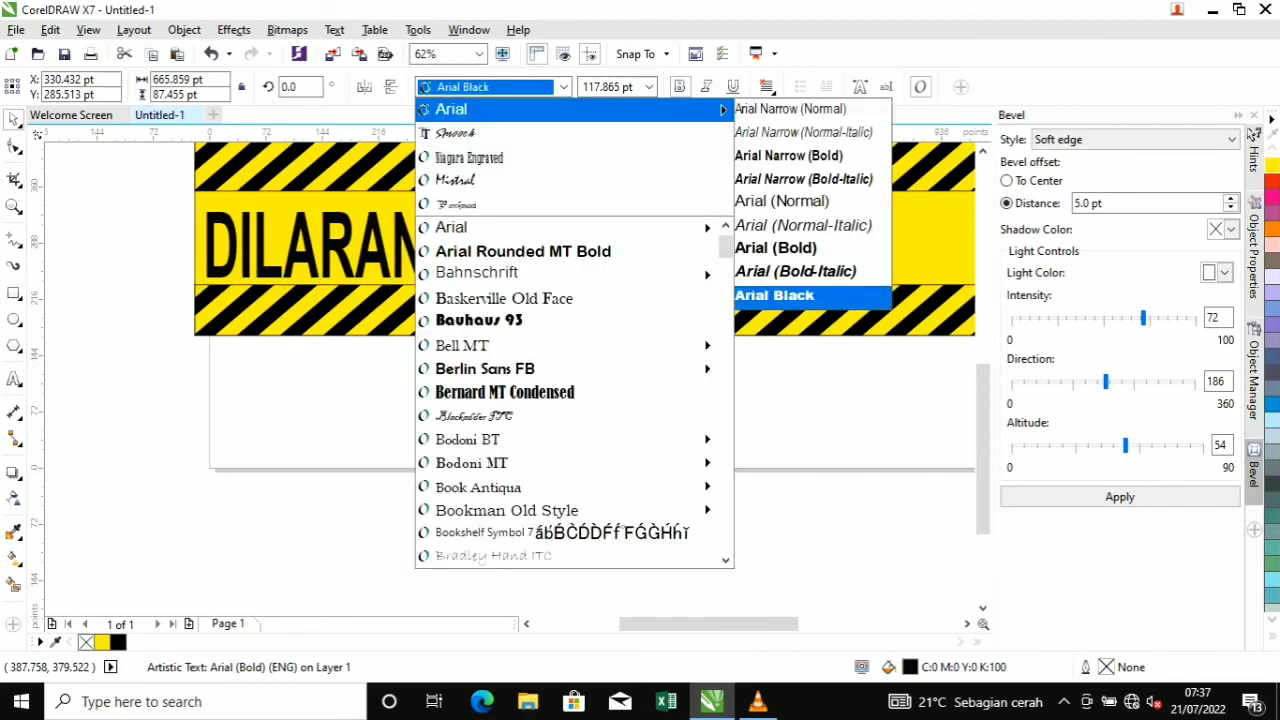
{"action": "left_click", "coordinate": [775, 296]}
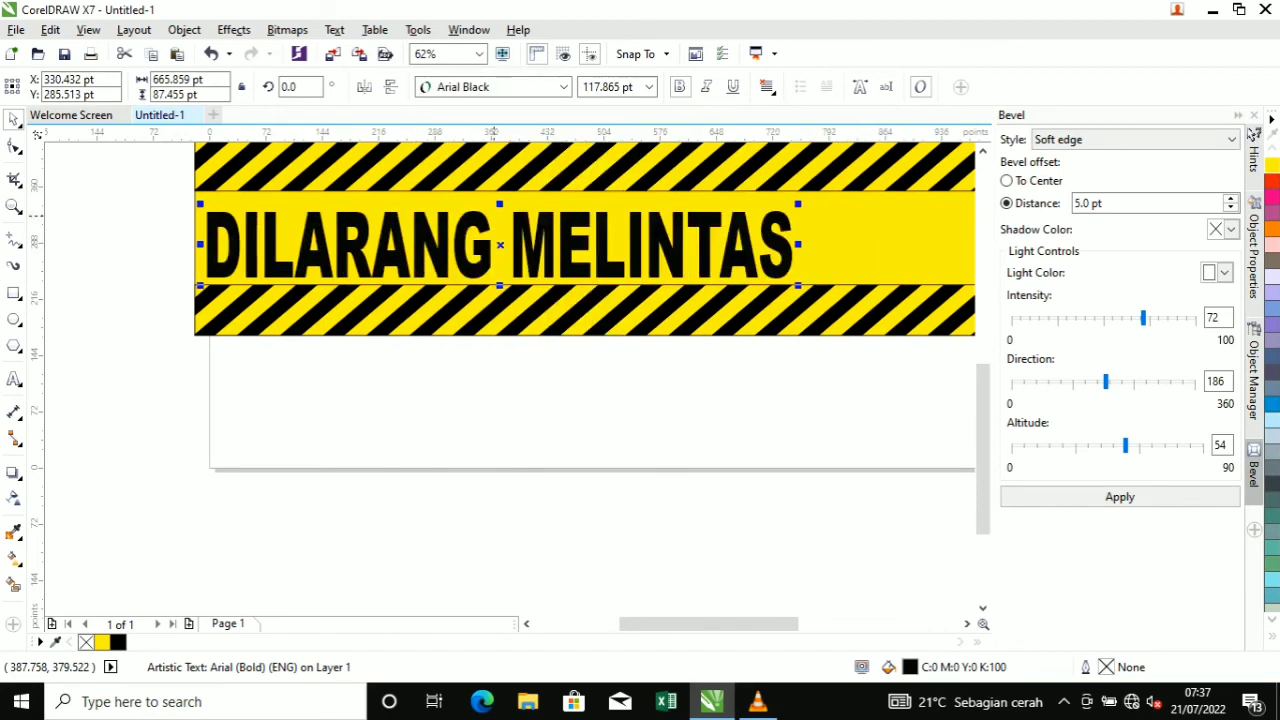
Adjust the text's placement so it sits vertically centred in the yellow band between the striped strips
{"action": "scroll", "coordinate": [493, 214], "scroll_direction": "up", "scroll_amount": 1}
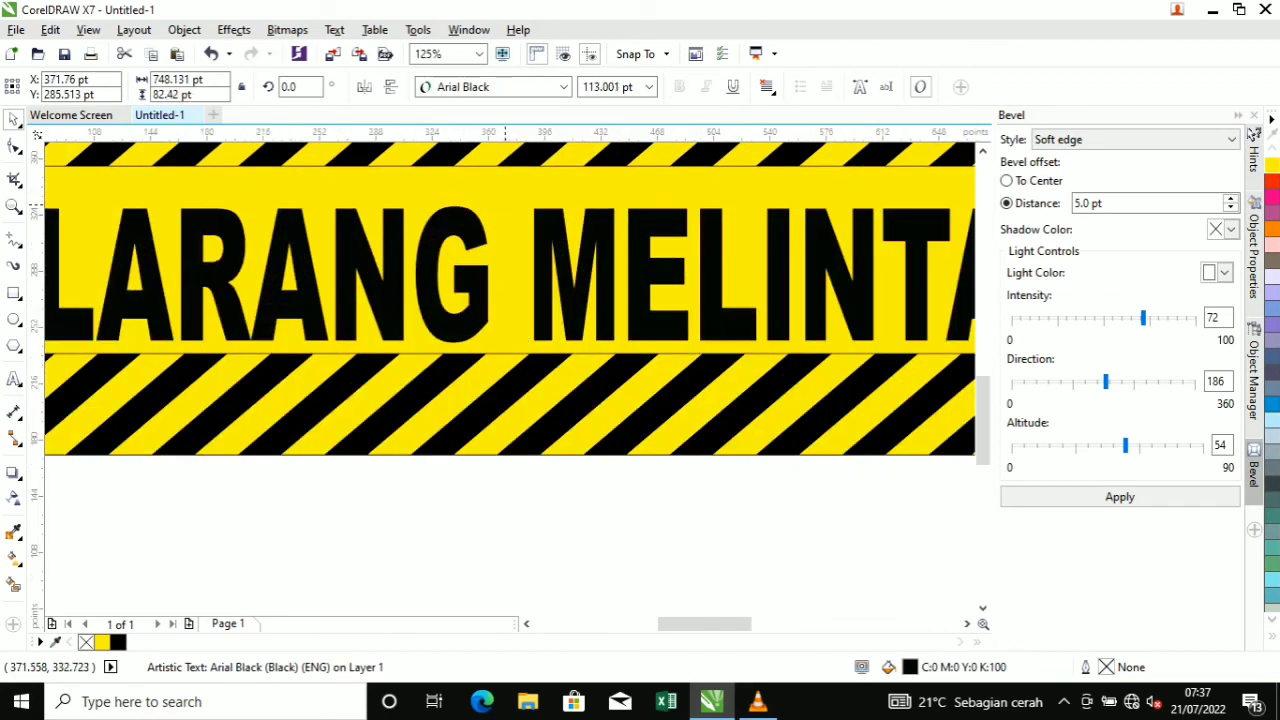
{"action": "left_click_drag", "start_coordinate": [505, 201], "coordinate": [466, 213]}
{"action": "scroll", "coordinate": [446, 235], "scroll_direction": "down", "scroll_amount": 1}
{"action": "scroll", "coordinate": [446, 235], "scroll_direction": "down", "scroll_amount": 1}
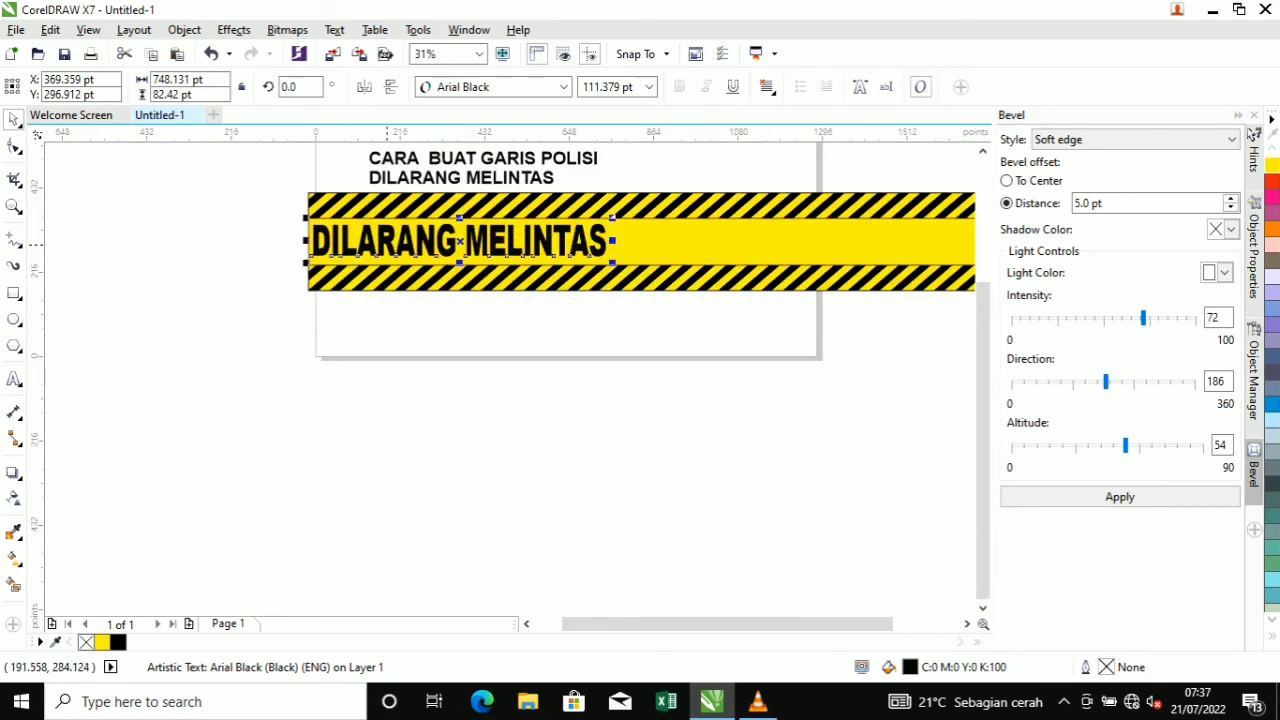
Place two duplicates of the "DILARANG MELINTAS" text in a row after the original, extending past the banner's end
{"action": "left_click_drag", "start_coordinate": [390, 244], "coordinate": [689, 264]}
{"action": "right_click", "coordinate": [689, 264]}
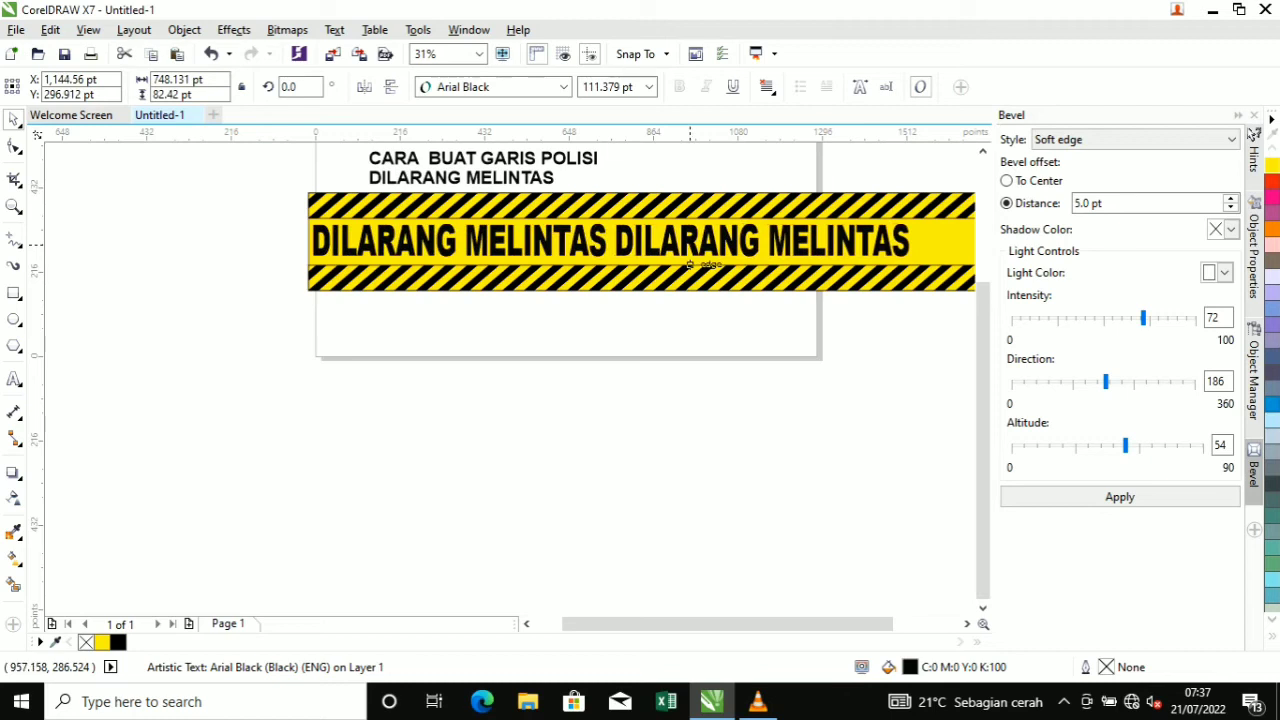
{"action": "scroll", "coordinate": [645, 250], "scroll_direction": "down", "scroll_amount": 2}
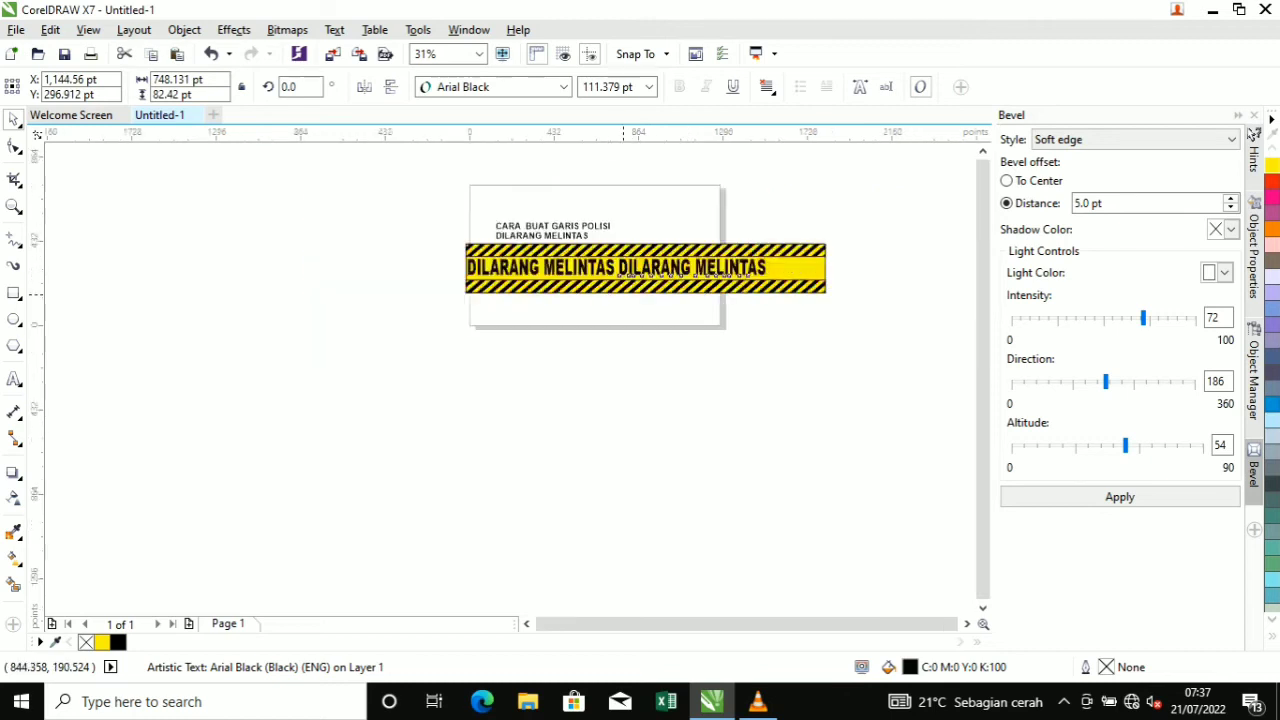
{"action": "scroll", "coordinate": [655, 290], "scroll_direction": "up", "scroll_amount": 1}
{"action": "left_click_drag", "start_coordinate": [656, 278], "coordinate": [563, 263]}
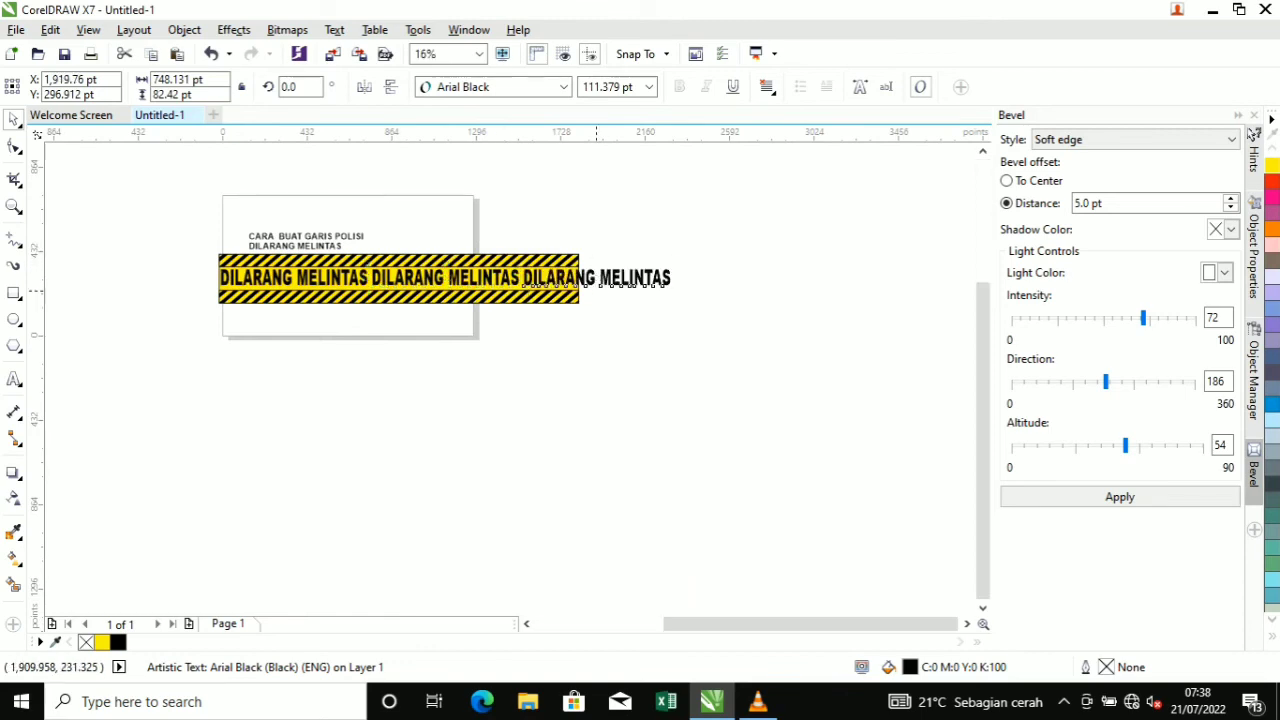
PowerClip the third, overhanging text copy inside the large yellow rectangle
{"action": "scroll", "coordinate": [599, 293], "scroll_direction": "up", "scroll_amount": 2}
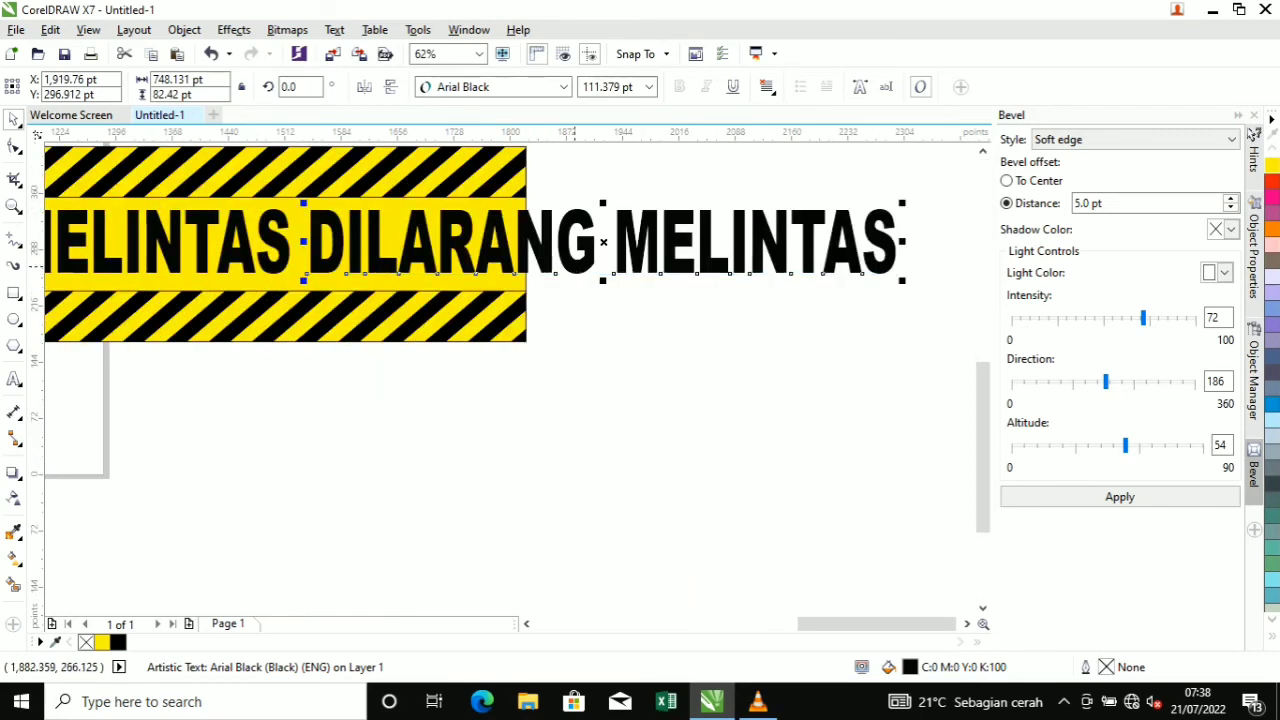
{"action": "right_click", "coordinate": [574, 266]}
{"action": "left_click", "coordinate": [650, 278]}
{"action": "left_click", "coordinate": [513, 206]}
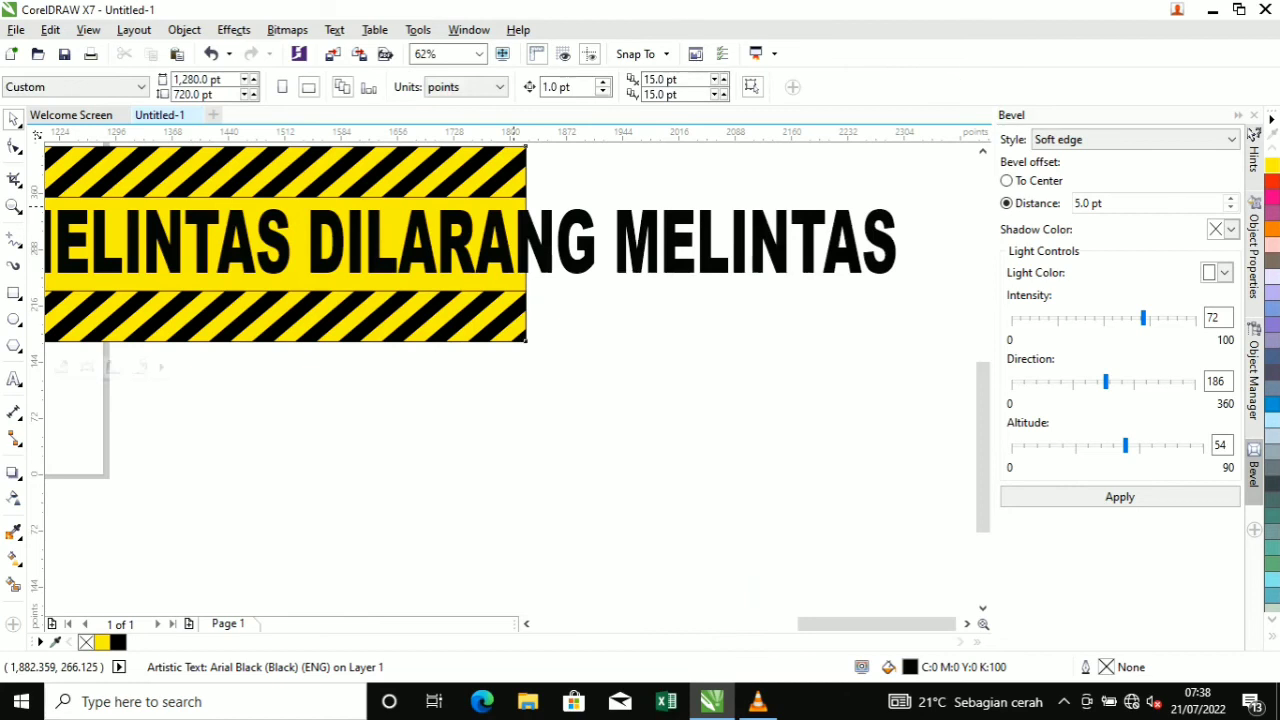
Remove the outlines from the lower and upper striped strips
{"action": "left_click", "coordinate": [505, 309]}
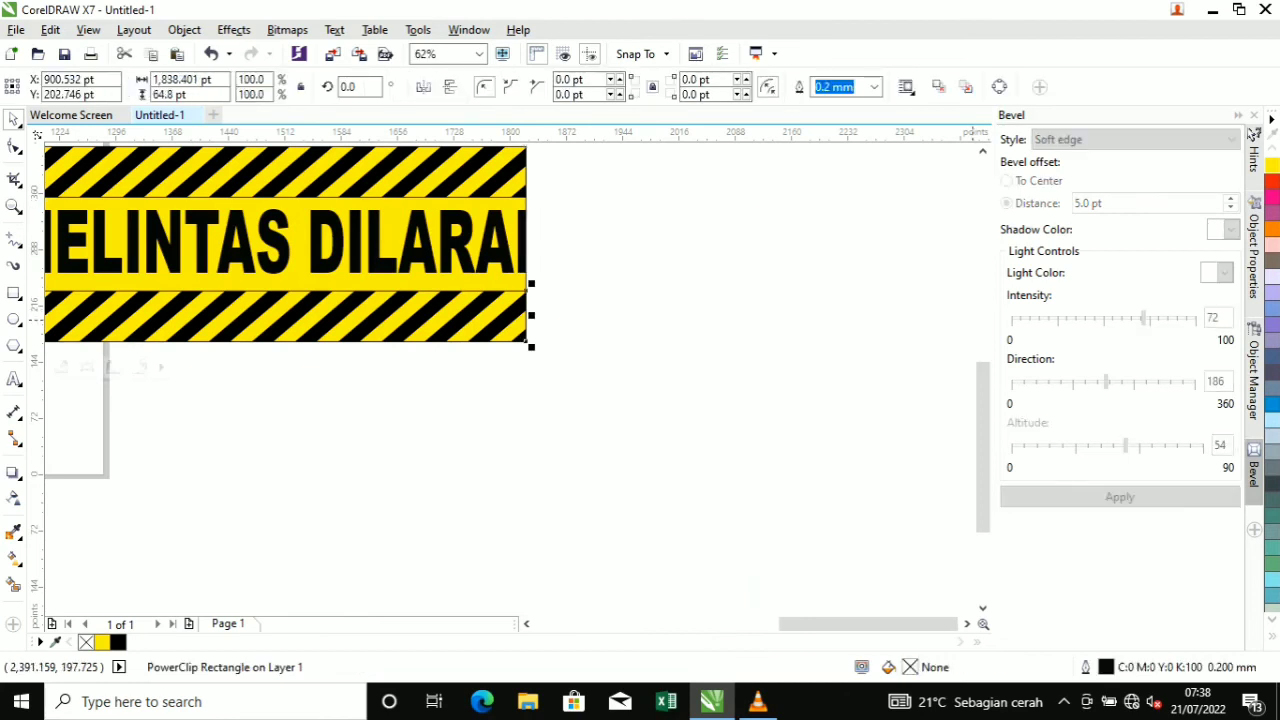
{"action": "left_click", "coordinate": [1272, 636]}
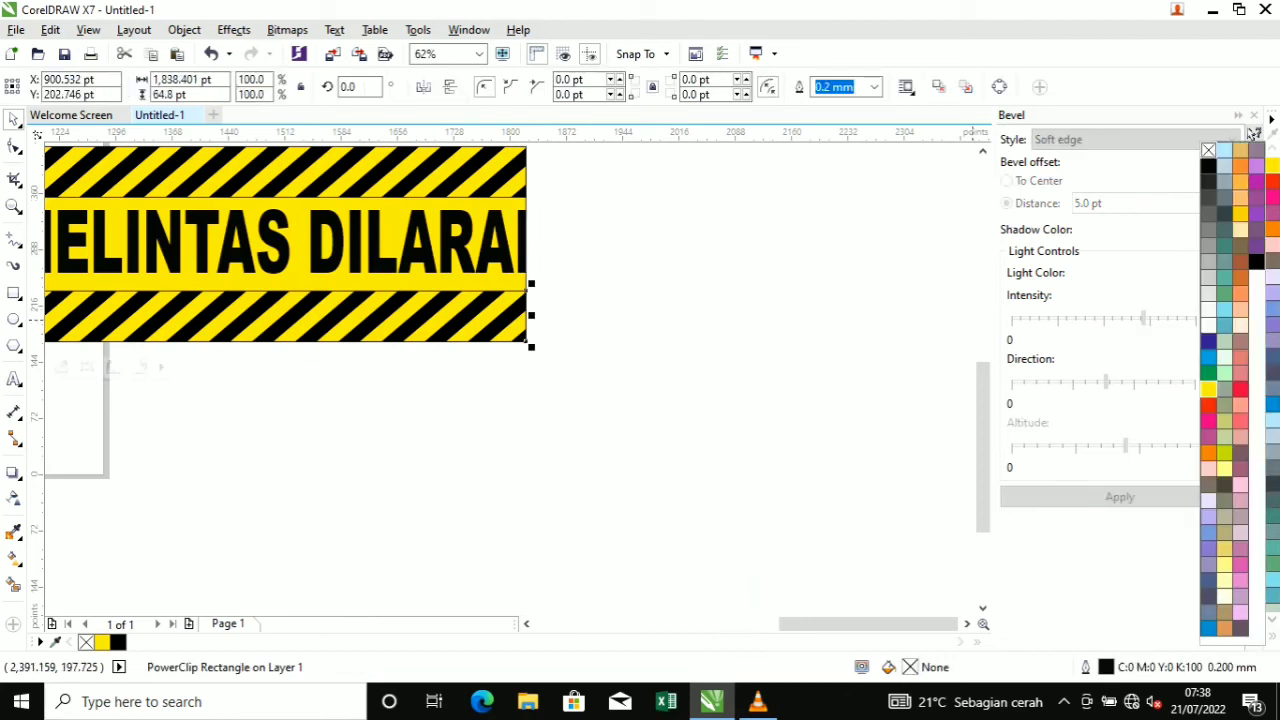
{"action": "right_click", "coordinate": [1208, 150]}
{"action": "left_click", "coordinate": [489, 170]}
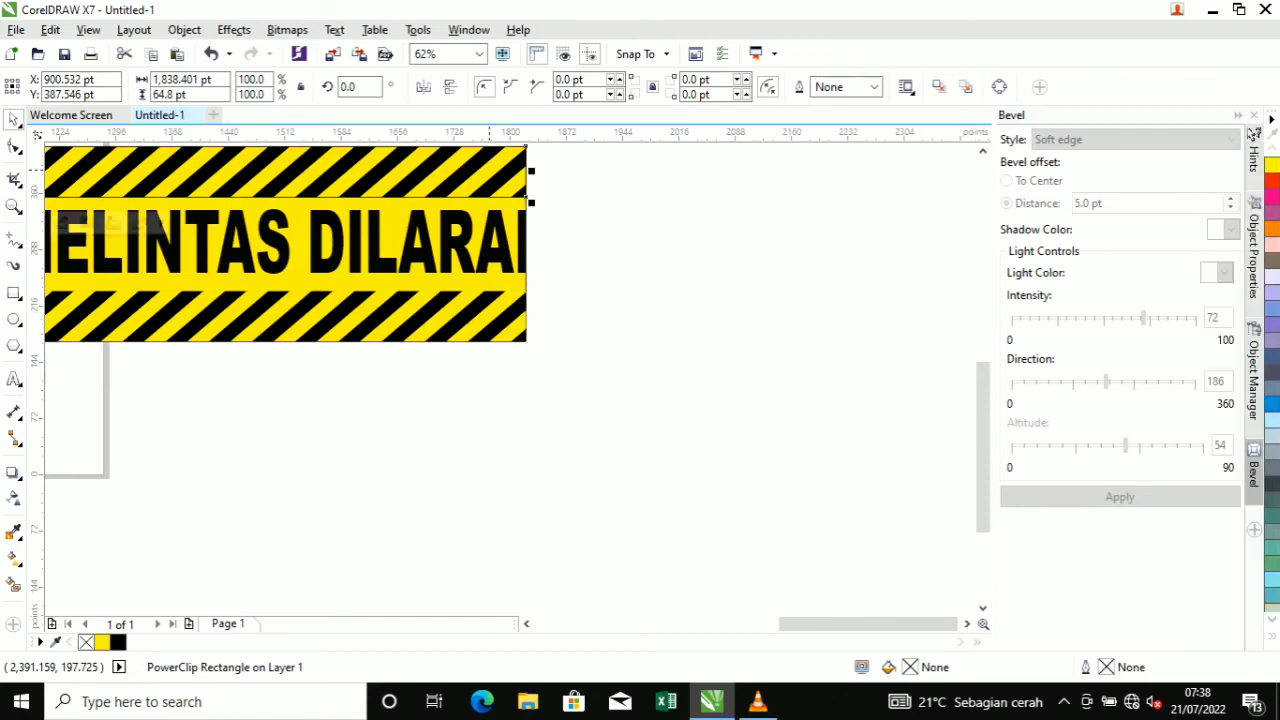
{"action": "key", "text": "ctrl+z"}
{"action": "left_click", "coordinate": [1272, 636]}
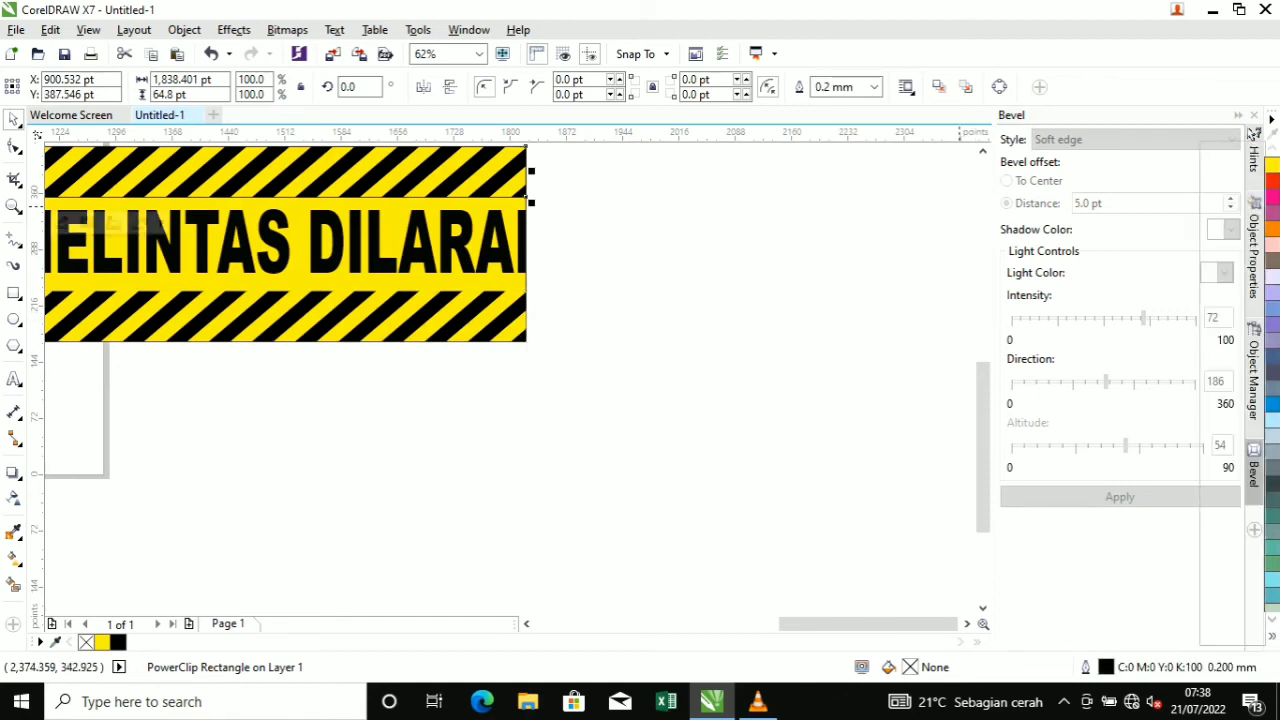
{"action": "right_click", "coordinate": [1209, 150]}
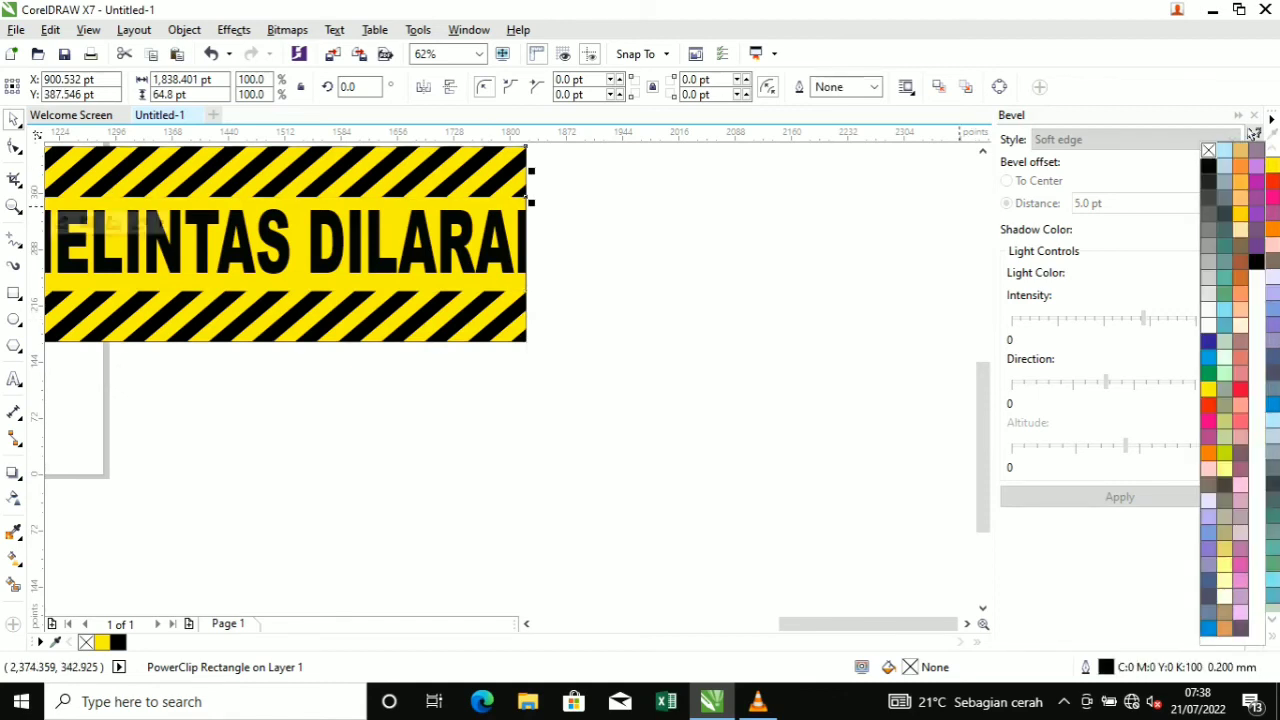
Fit the whole banner in view and preview it full screen
{"action": "scroll", "coordinate": [608, 408], "scroll_direction": "down", "scroll_amount": 1}
{"action": "key", "text": "F3"}
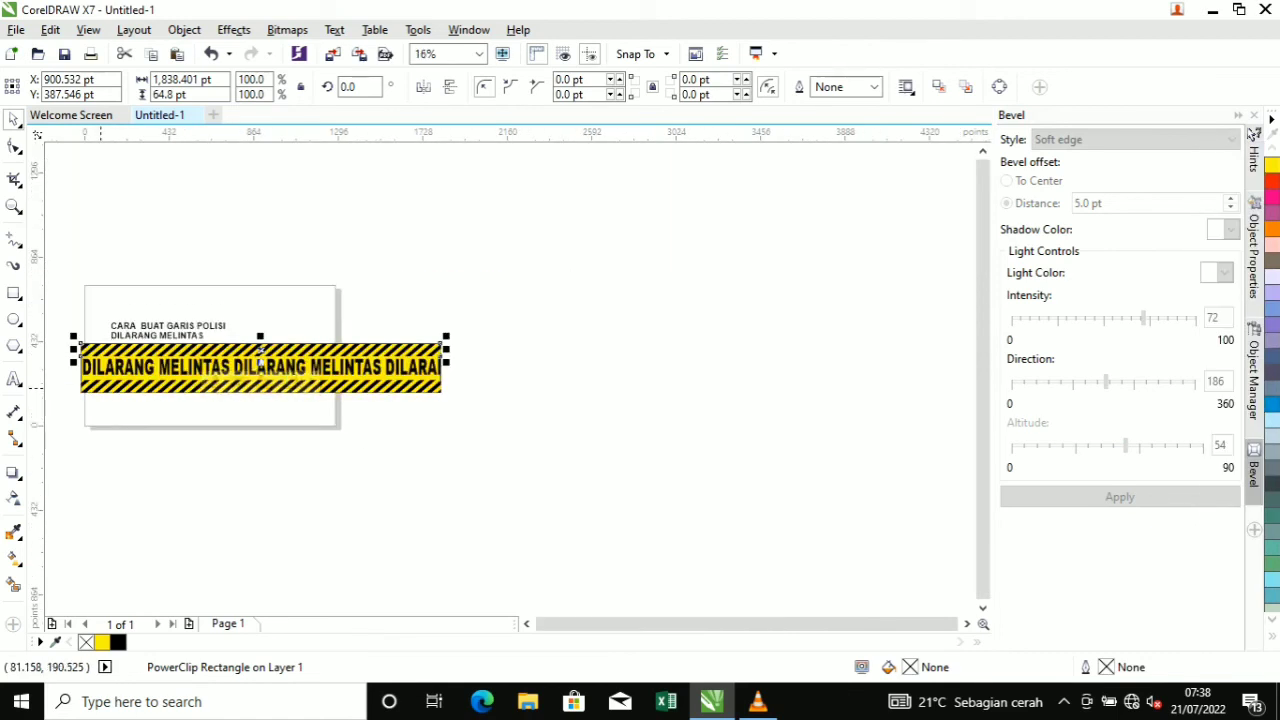
{"action": "key", "text": "shift+F2"}
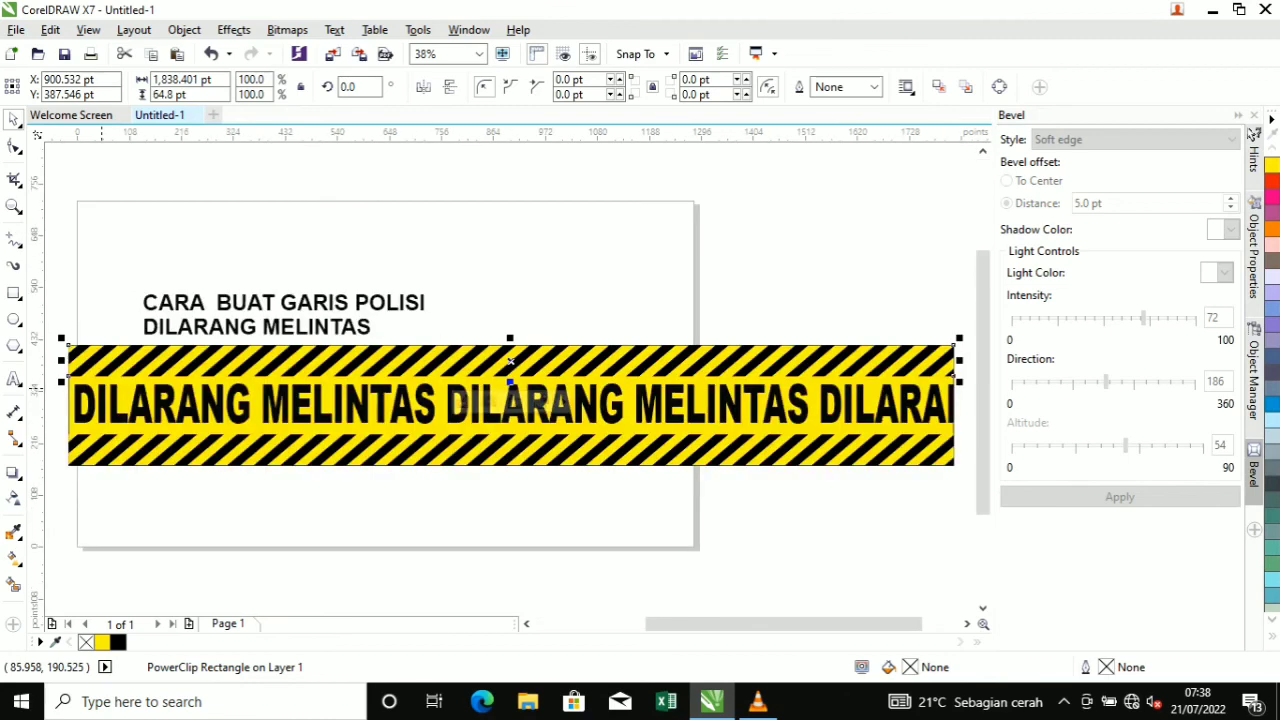
{"action": "key", "text": "F9"}
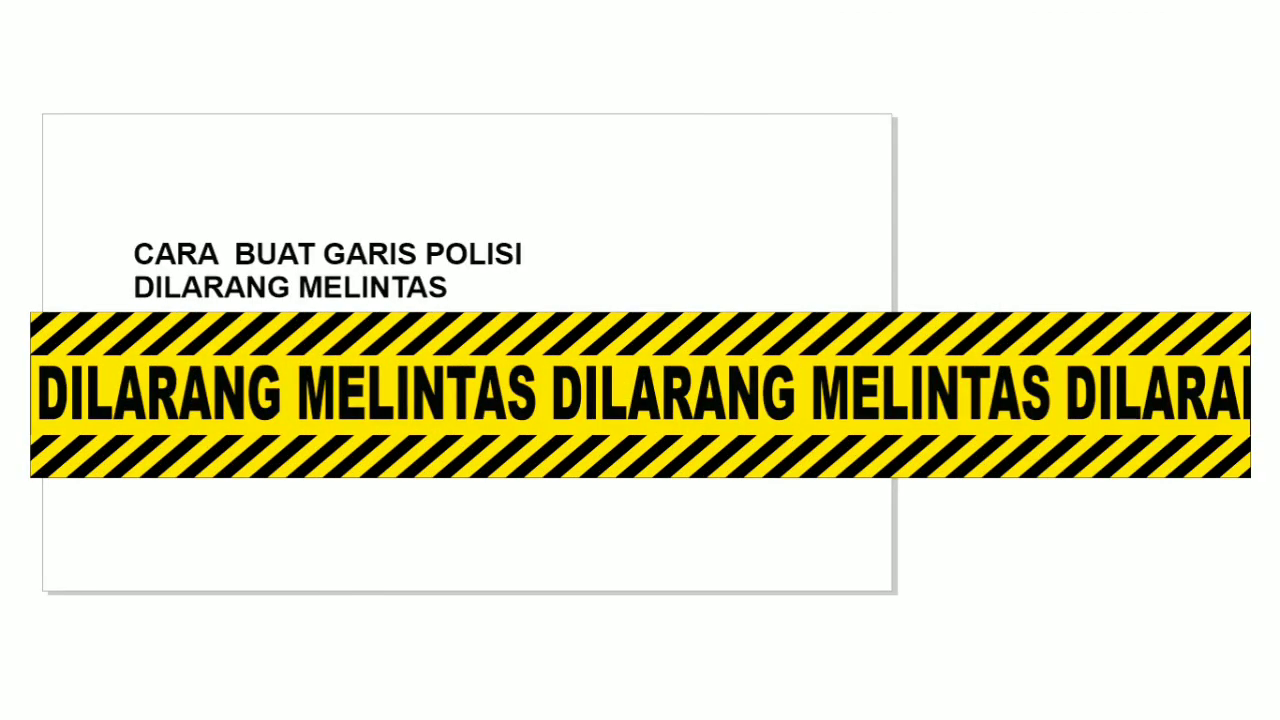